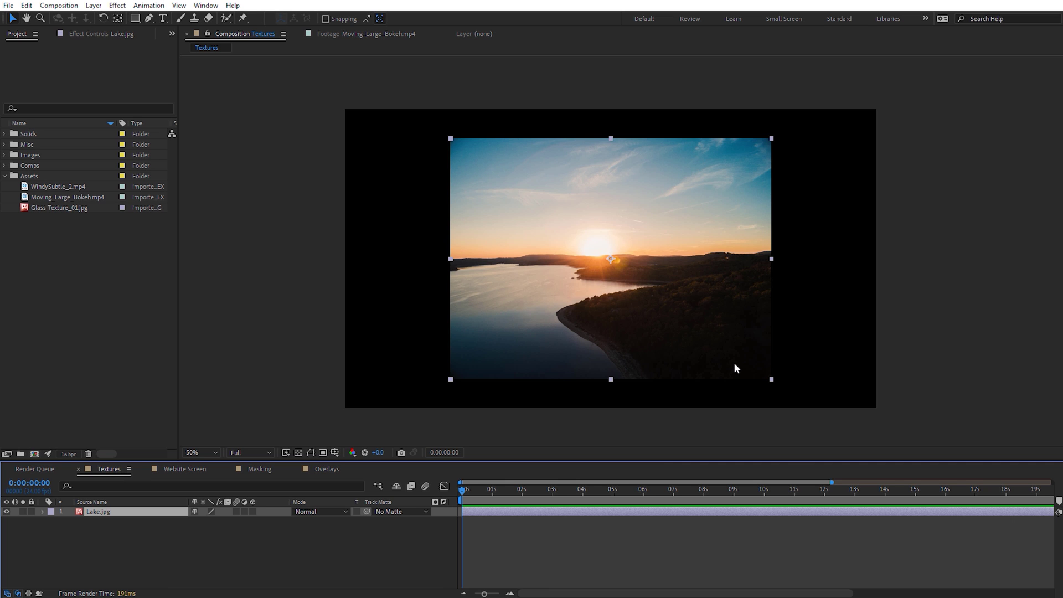
Scale Lake.jpg up to about 49.1% so it covers the frame, and make it a 3D layer
key(s)
drag(224, 524, 231, 521)
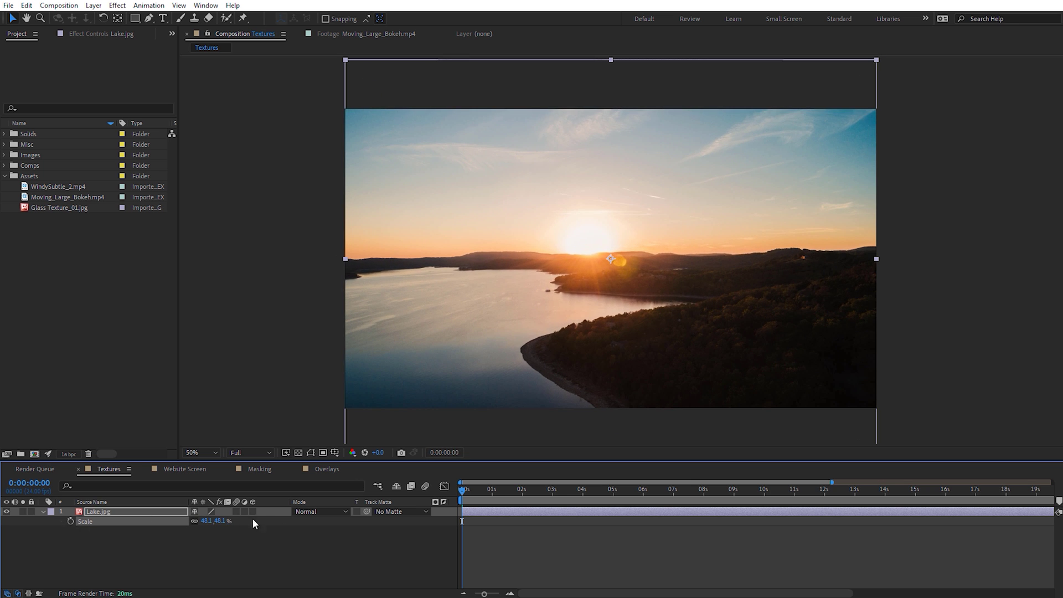
drag(223, 521, 223, 521)
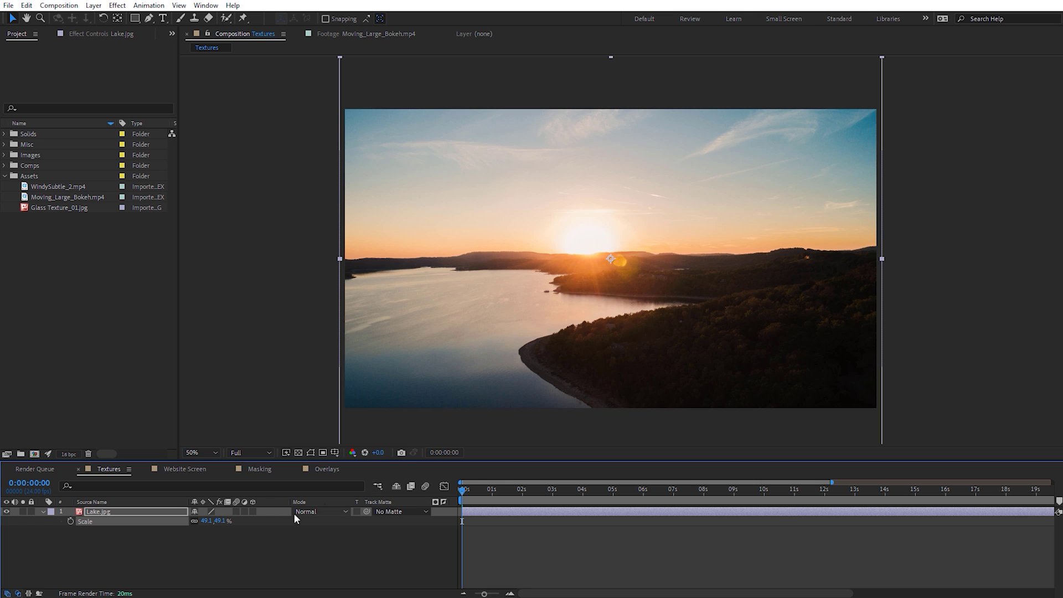
click(253, 511)
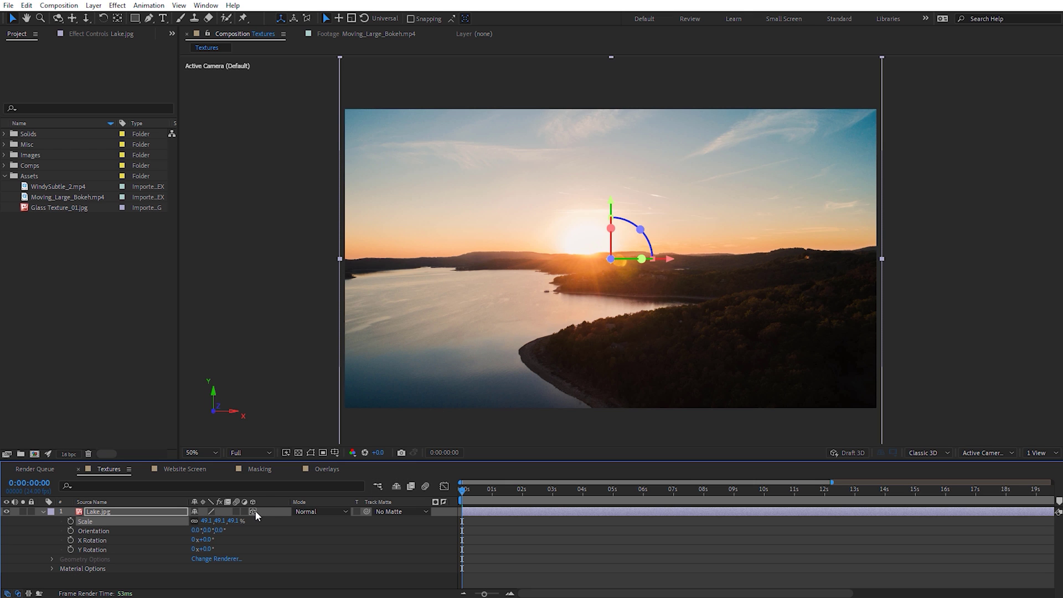
Add Glass Texture_01.jpg above the Lake.jpg layer and scale it down to slightly wider than the composition frame
drag(43, 209, 139, 508)
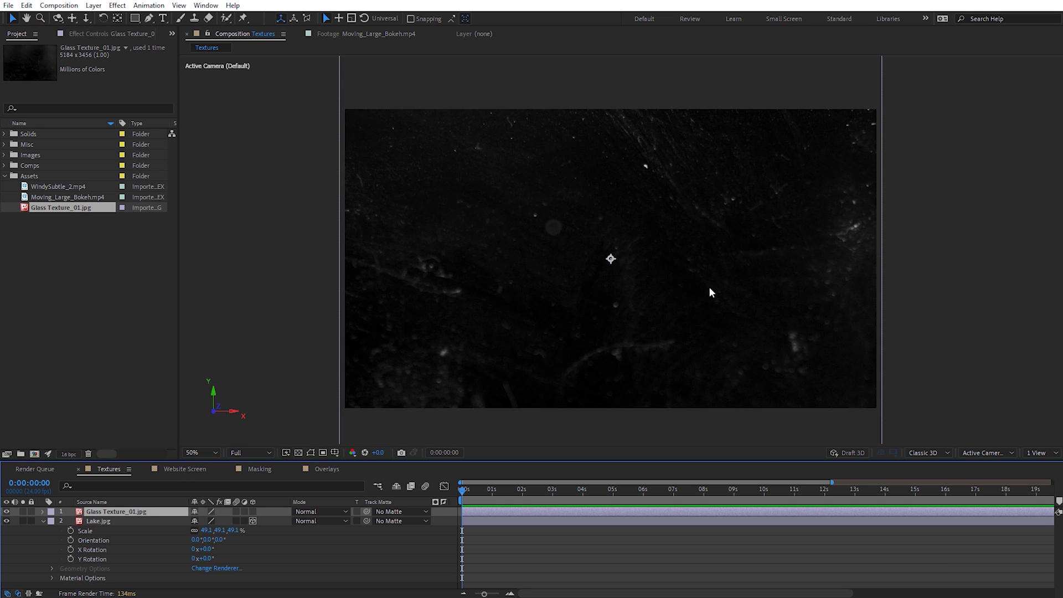
drag(961, 254, 761, 256)
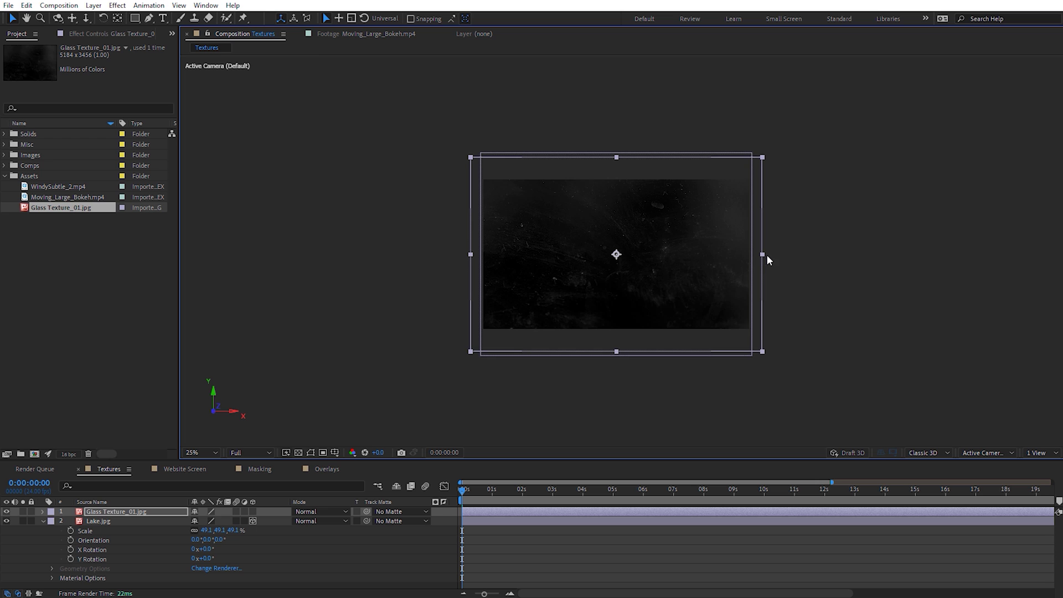
key(.)
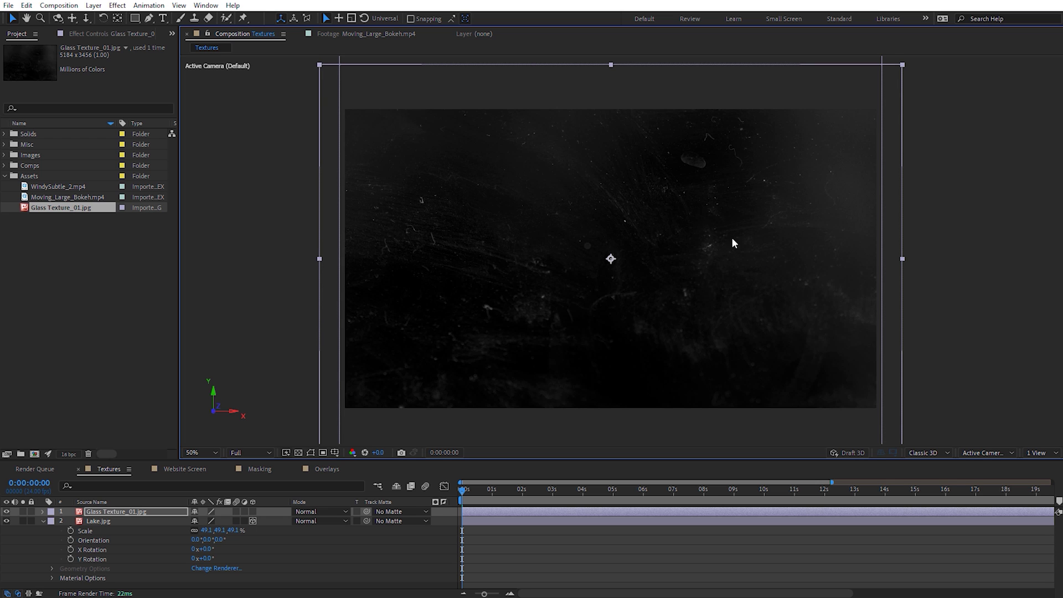
Make the glass texture a 3D layer and set its blending mode to Screen
click(253, 511)
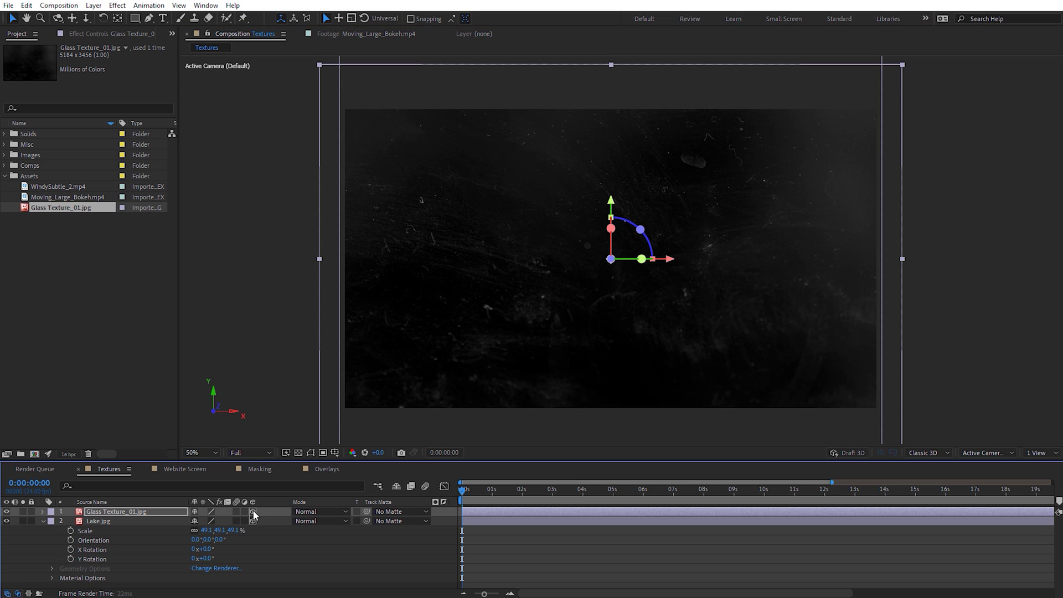
click(305, 512)
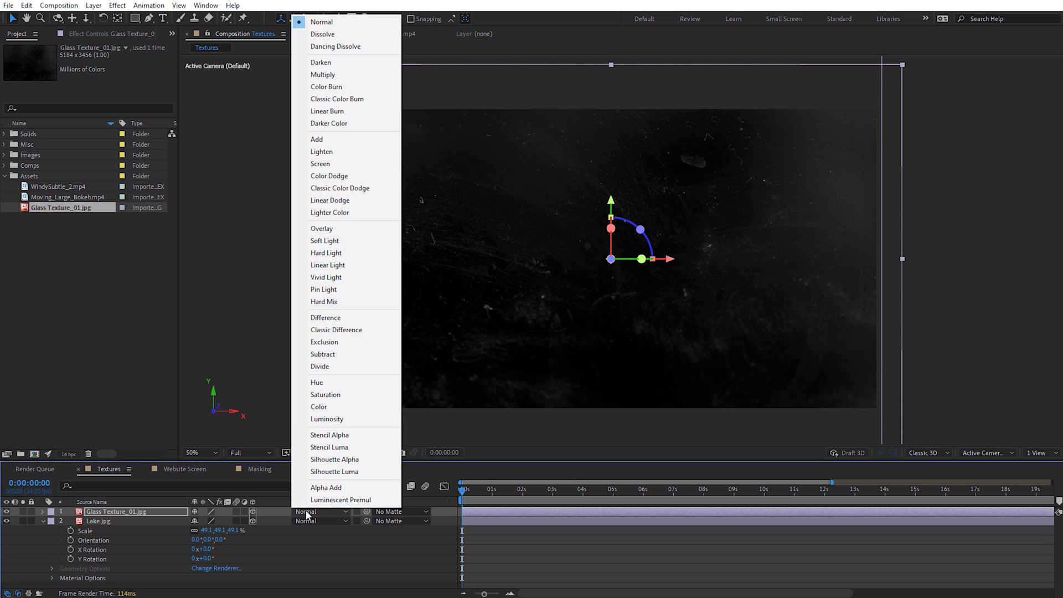
click(321, 164)
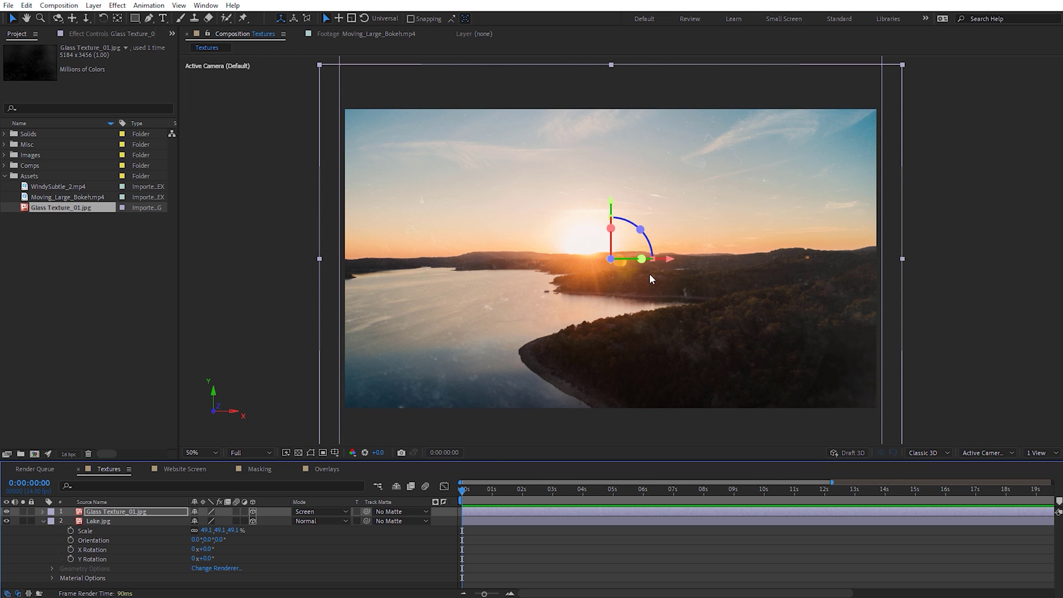
Create a two-node camera with the 50mm preset in the Textures composition
right_click(229, 154)
mouse_move(339, 161)
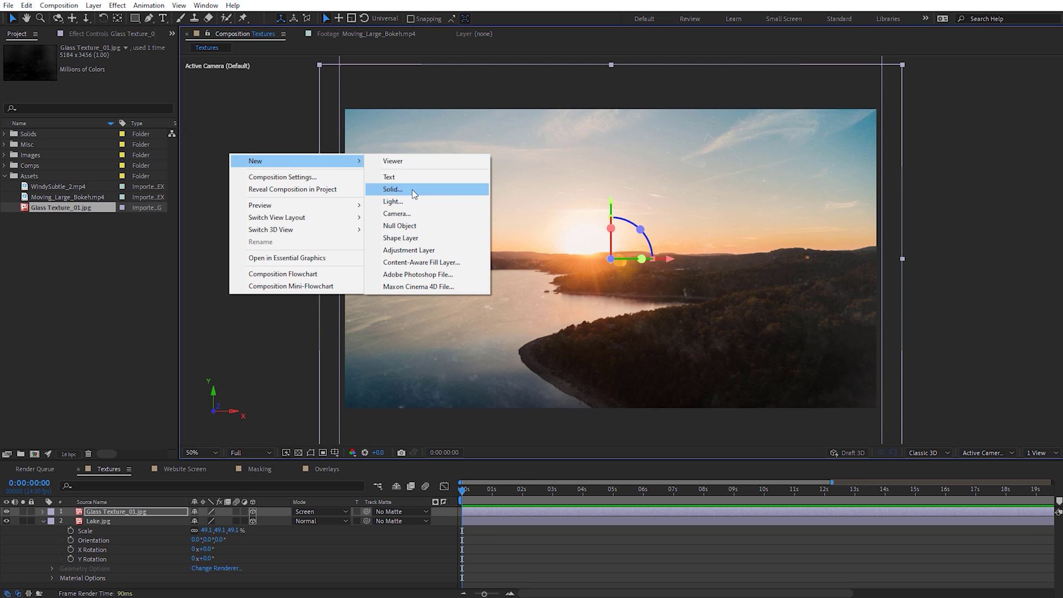
click(411, 213)
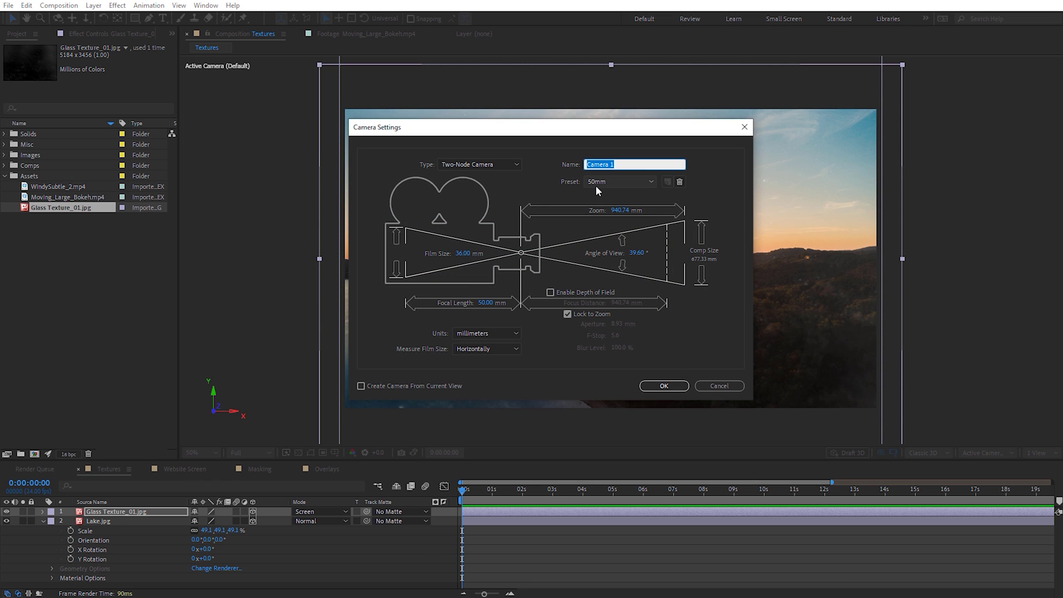
click(679, 386)
In Custom View 1, move the glass texture layer along its Z axis, away from the lake image and much closer to the camera
click(985, 451)
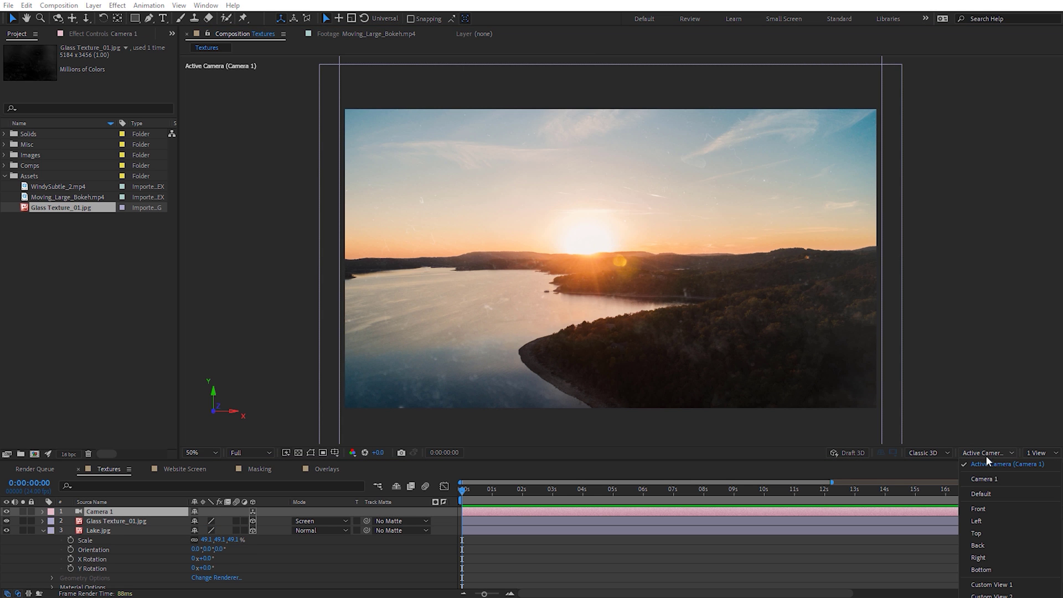
click(992, 584)
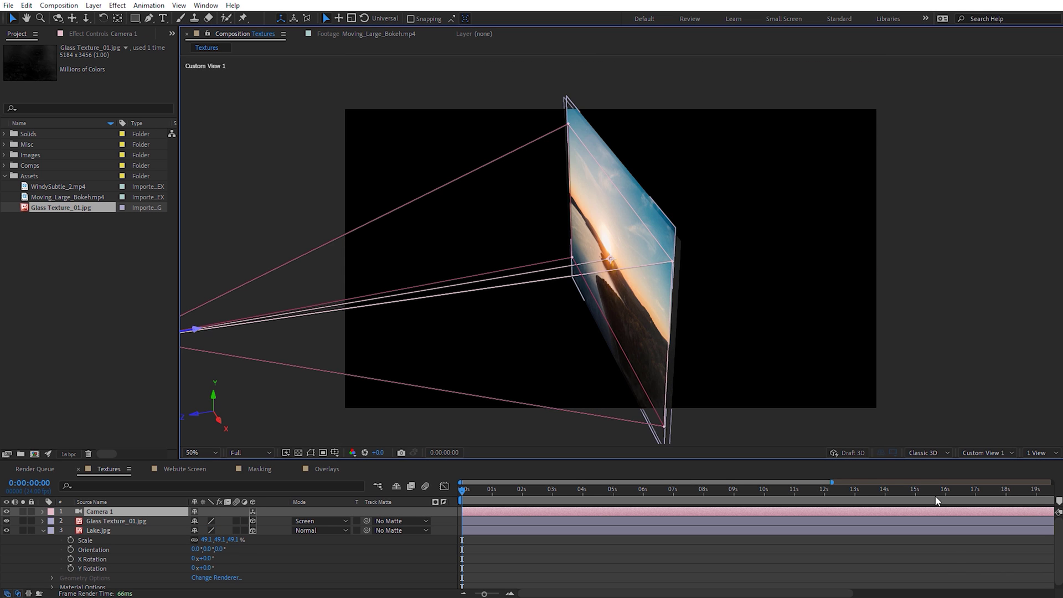
key(c)
drag(581, 315, 667, 286)
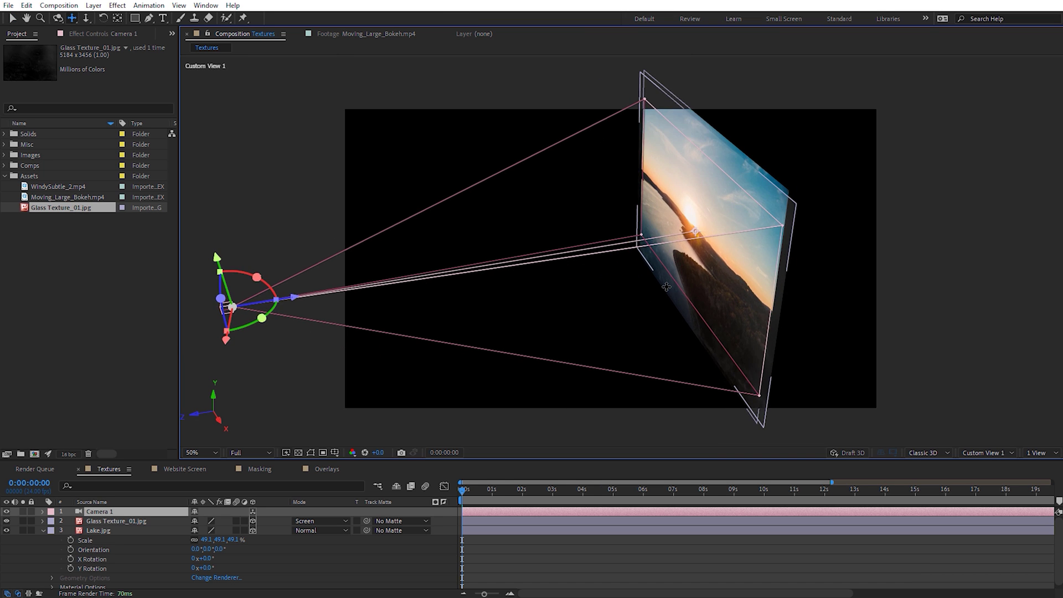
key(comma)
key(period)
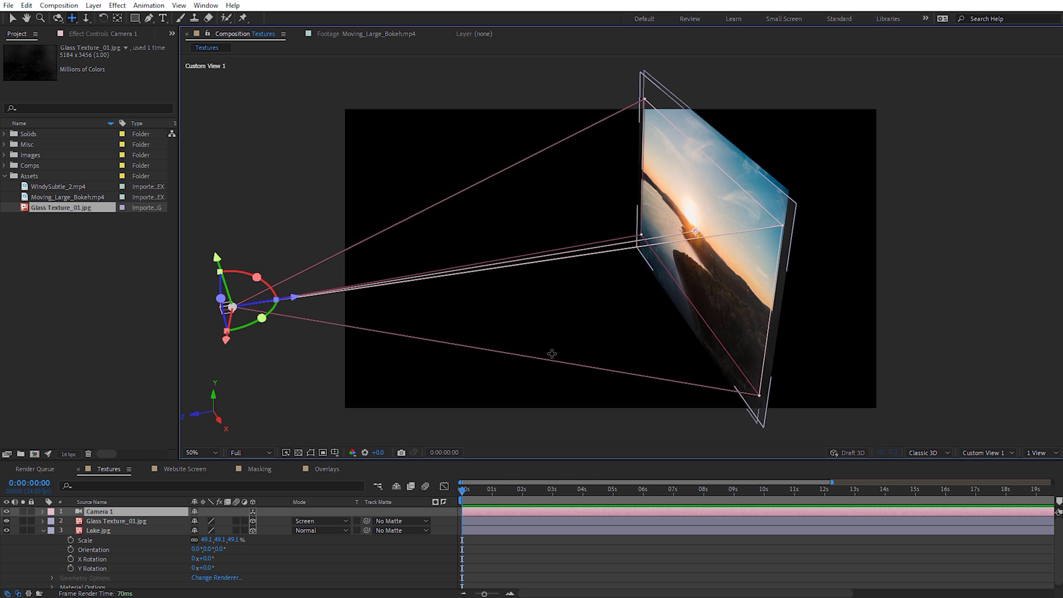
click(99, 522)
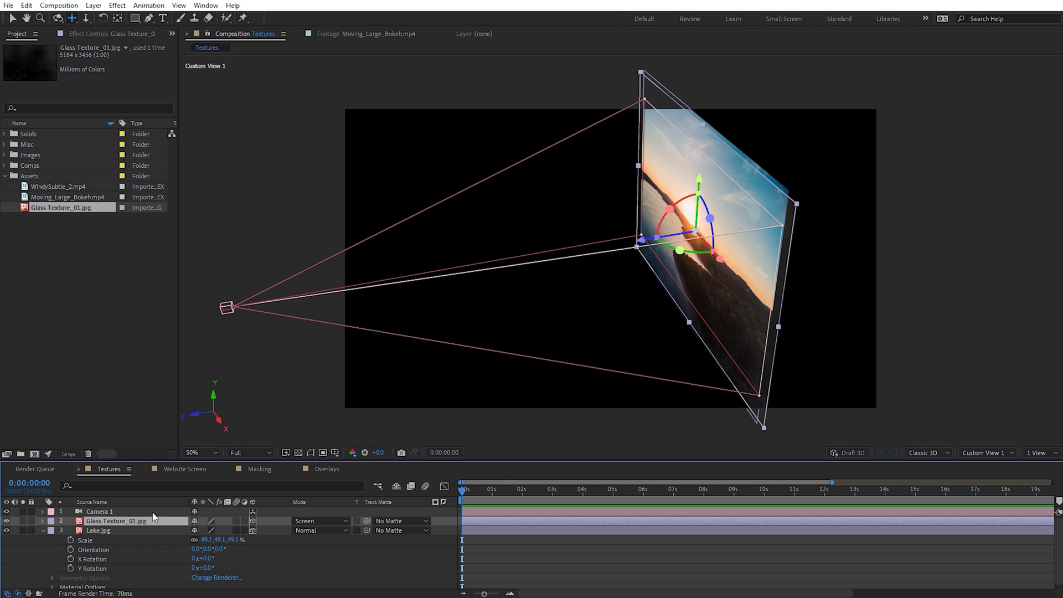
click(11, 19)
drag(644, 243, 342, 277)
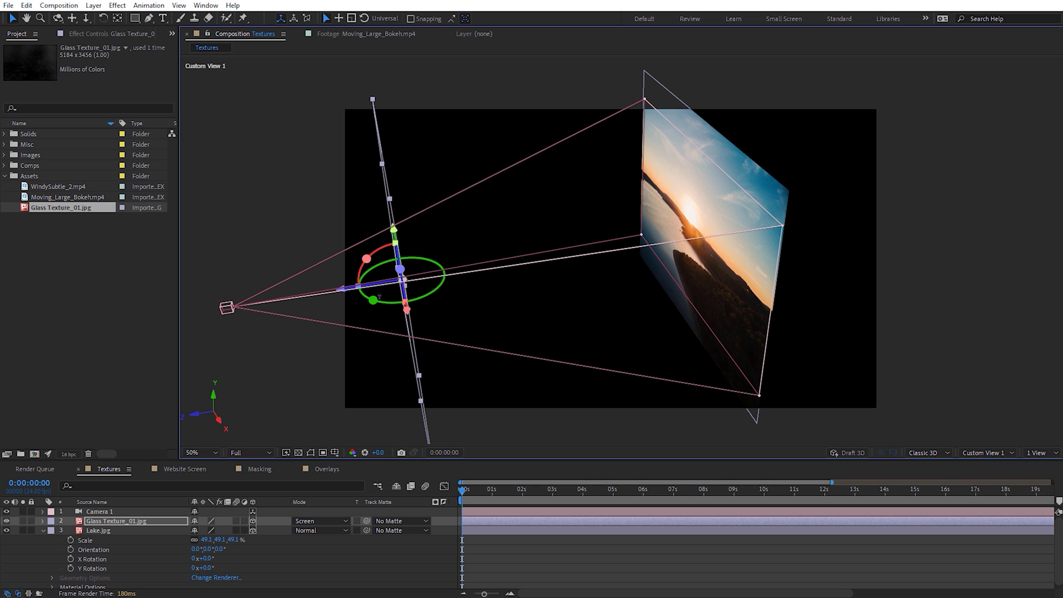
In the active camera view, resize the glass texture to extend well past the frame's sides and shift it downward
click(995, 452)
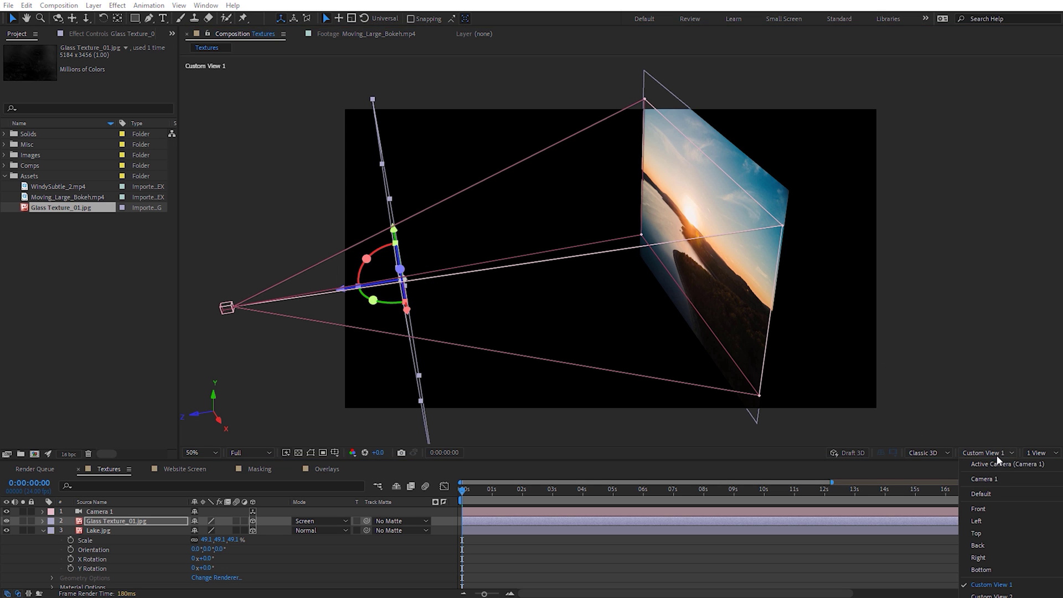
click(998, 463)
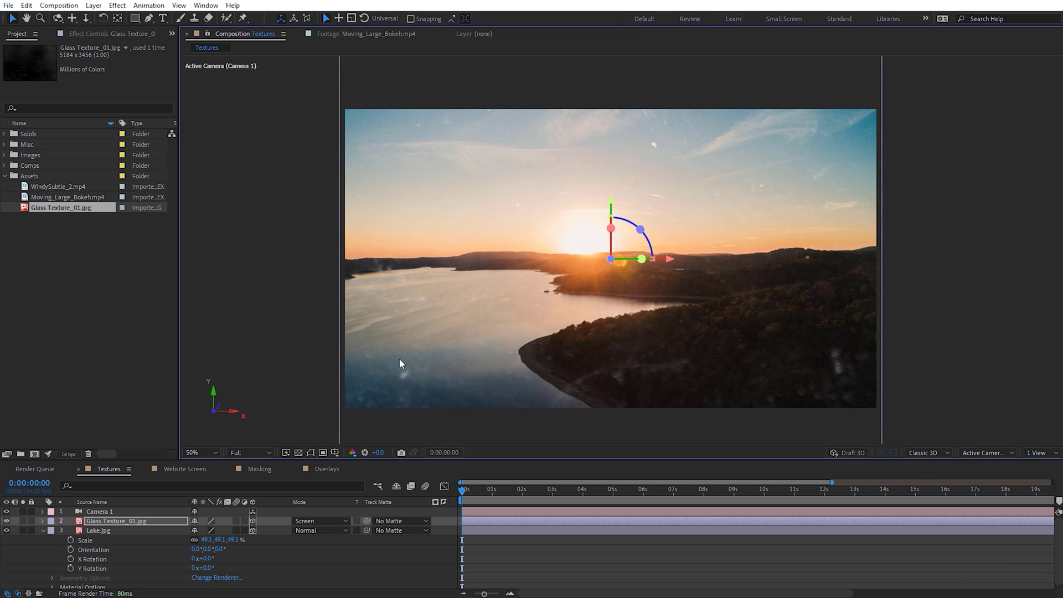
key(comma)
key(comma)
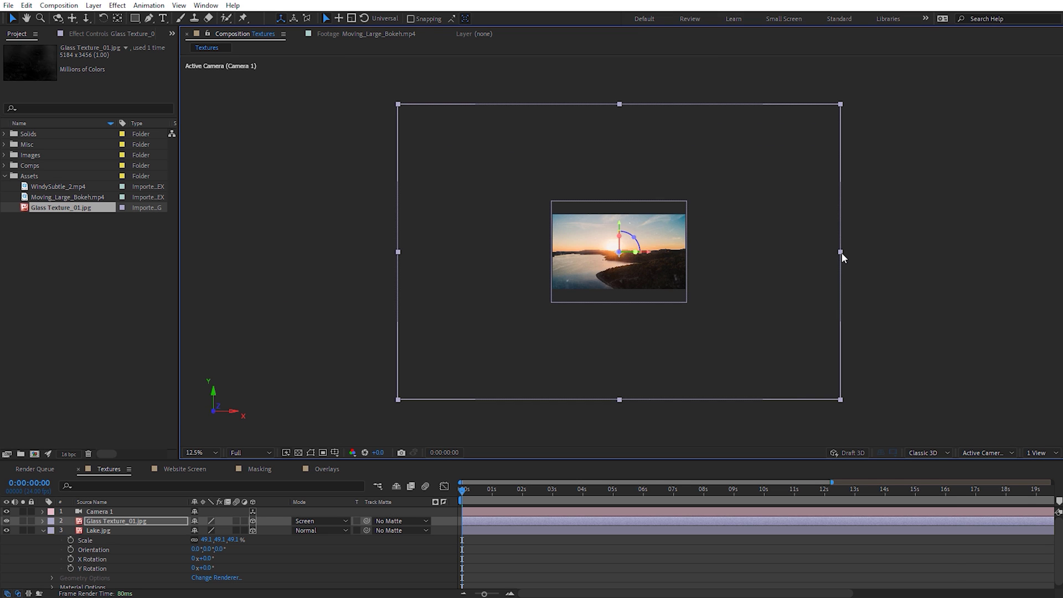
drag(840, 252, 691, 249)
key(period)
key(period)
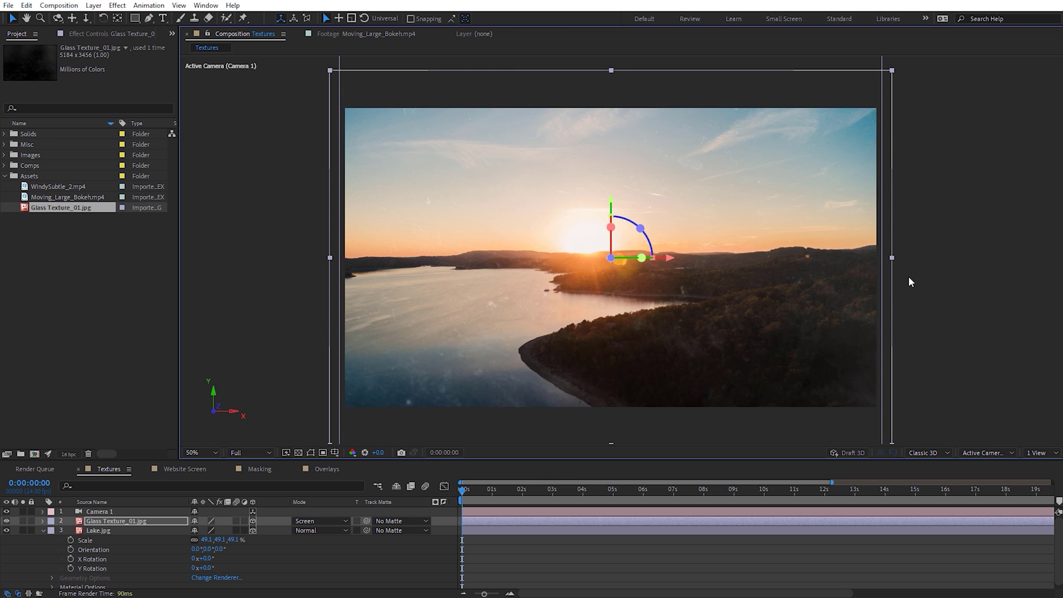
drag(897, 259, 961, 266)
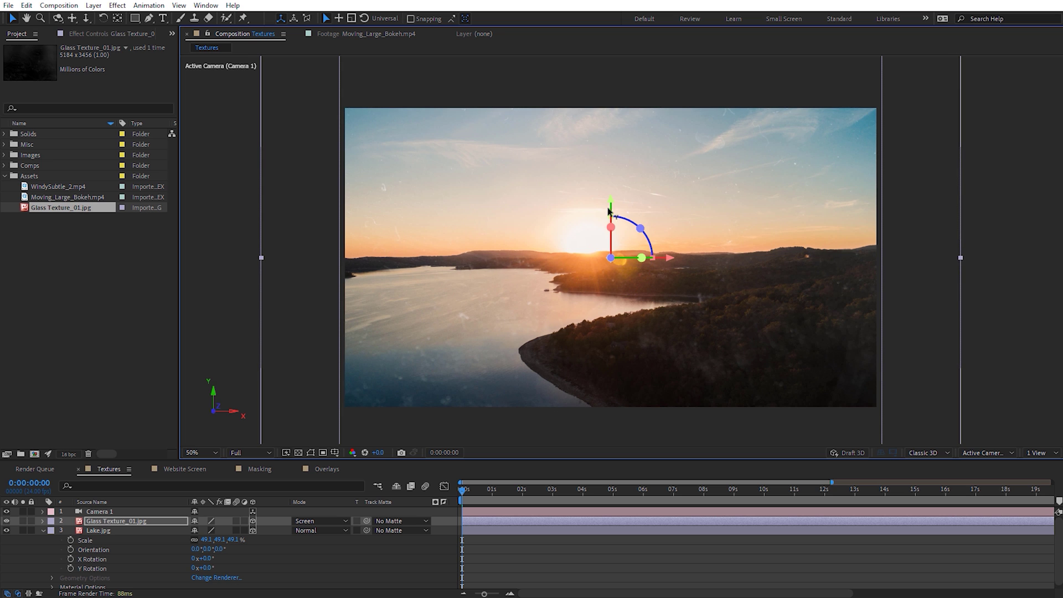
drag(609, 216, 622, 249)
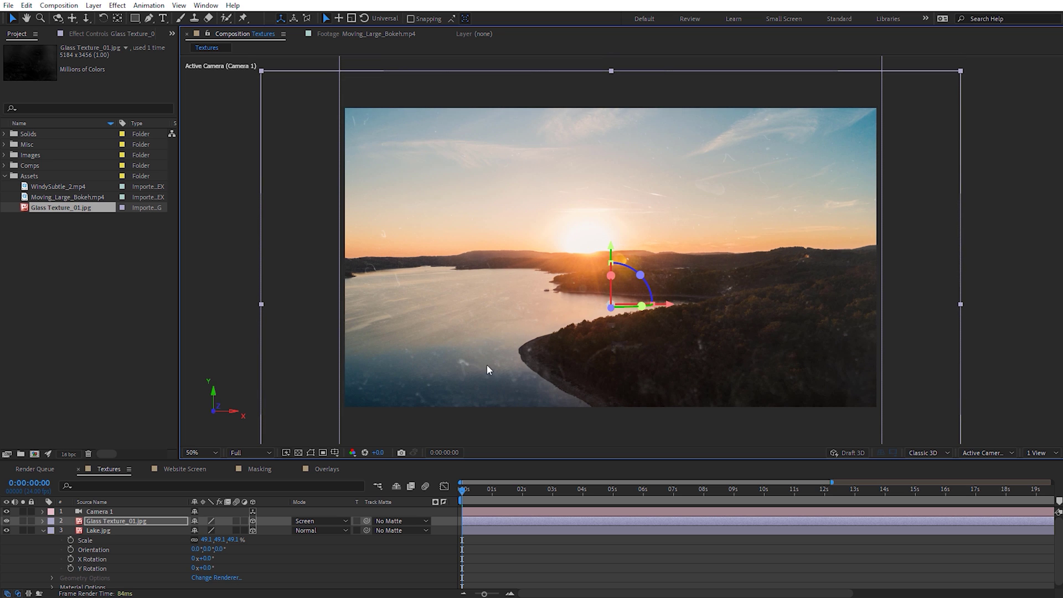
Push Camera 1 toward the image by changing its Z position to about -2551.7
click(99, 511)
click(86, 17)
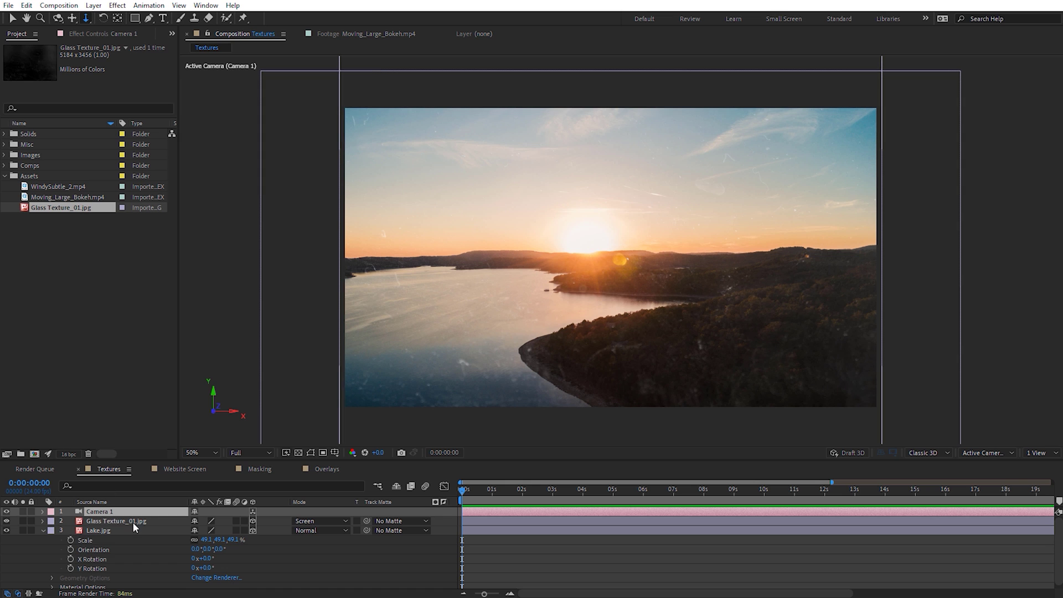
key(p)
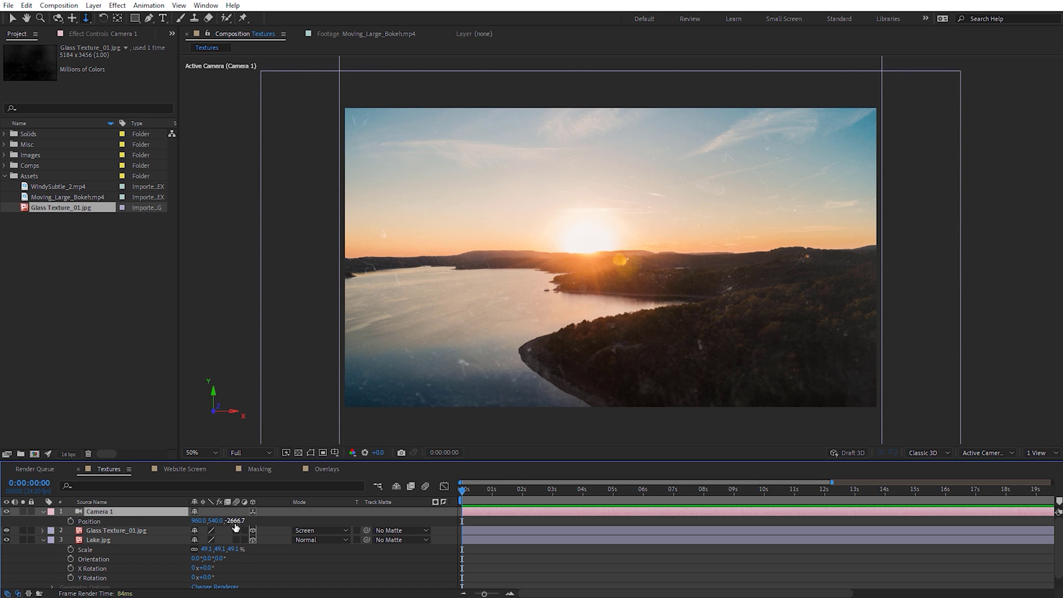
drag(236, 525, 270, 493)
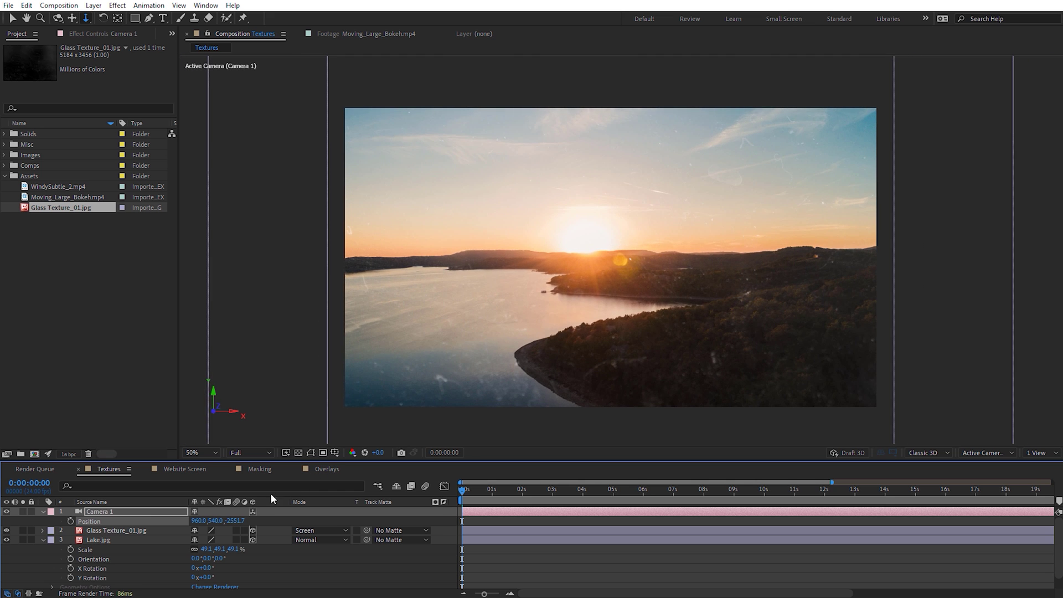
Set the glass texture's blending mode to Add with 41% opacity, and vary the camera's Z position to preview the parallax
click(308, 530)
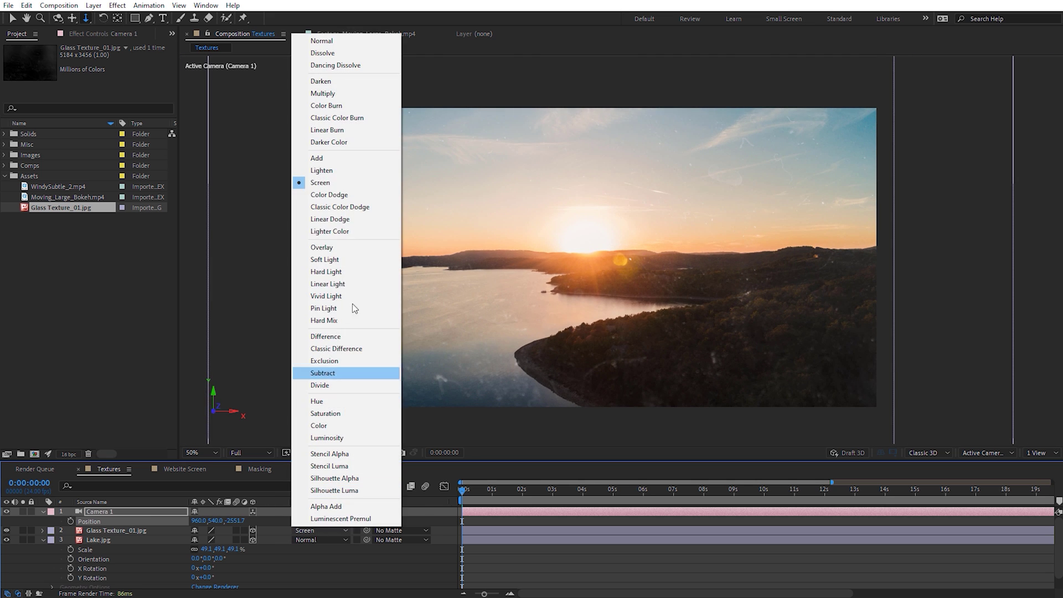
click(356, 158)
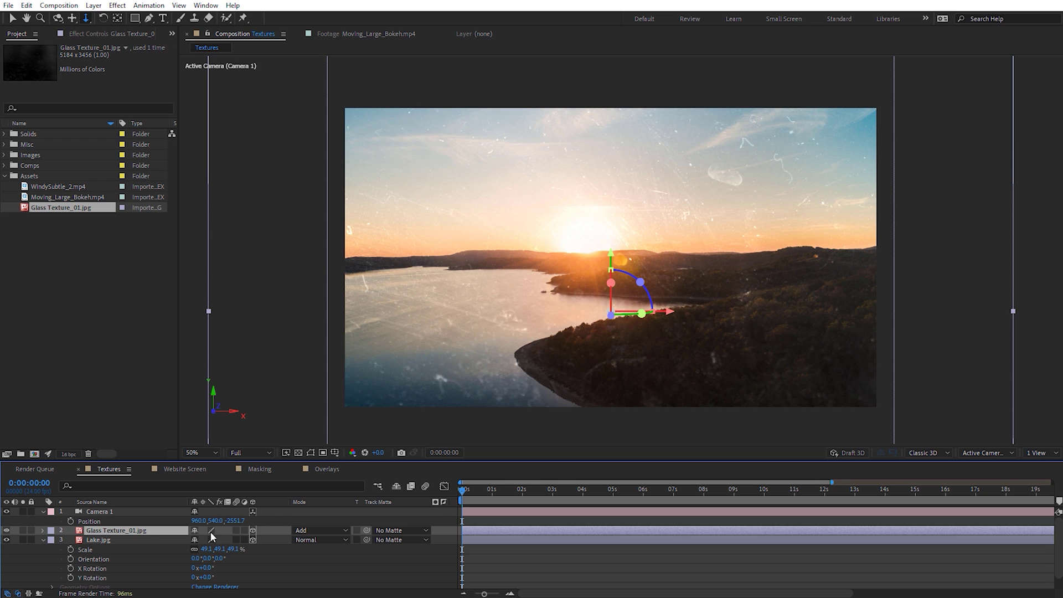
key(t)
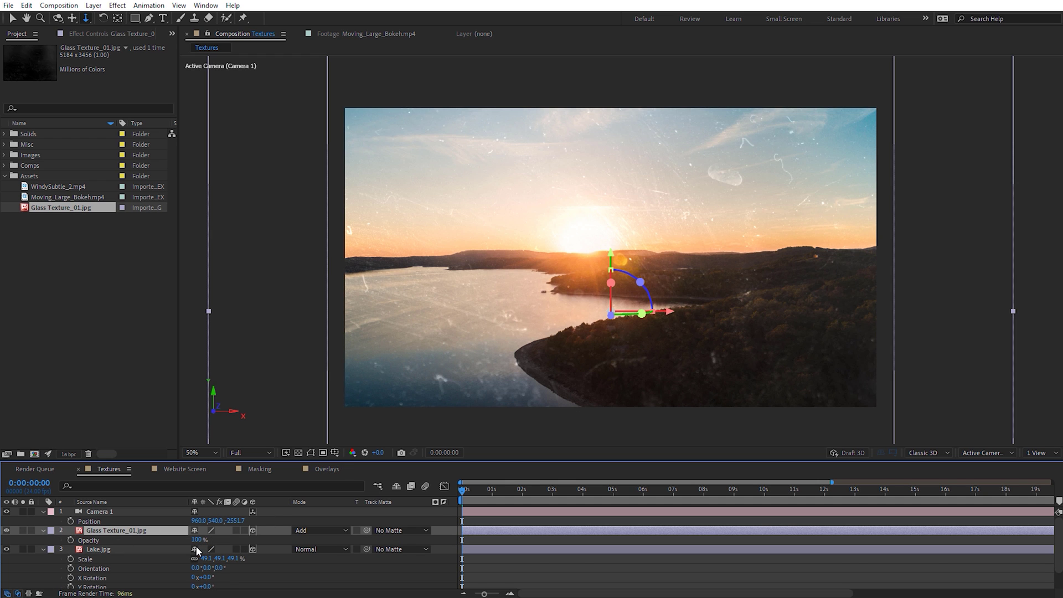
drag(196, 540, 169, 543)
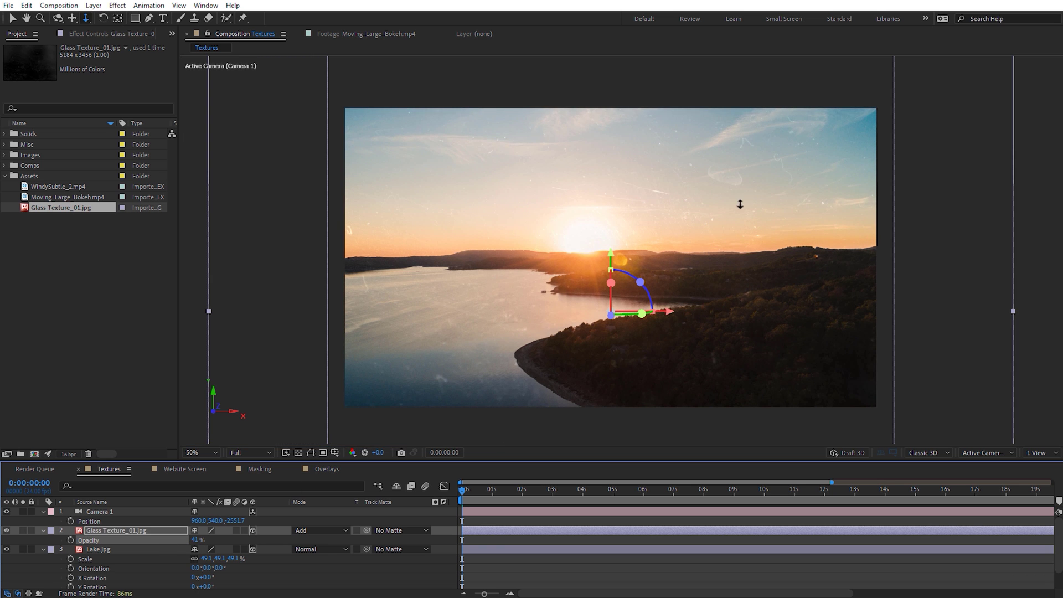
drag(235, 520, 290, 492)
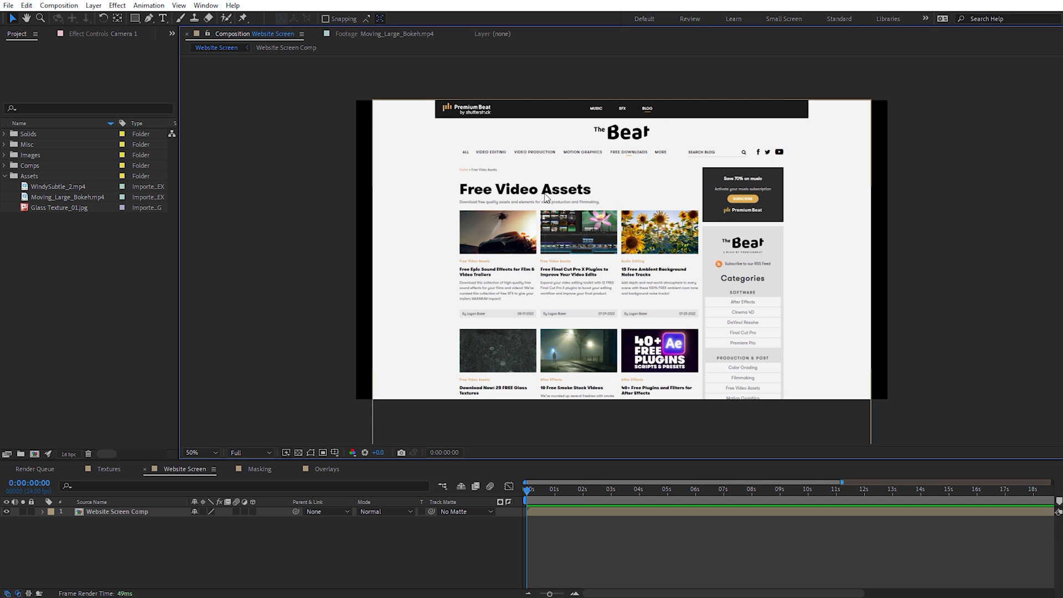
Make the Website Screen Comp layer 3D and add a two-node camera with the 35mm preset
click(128, 512)
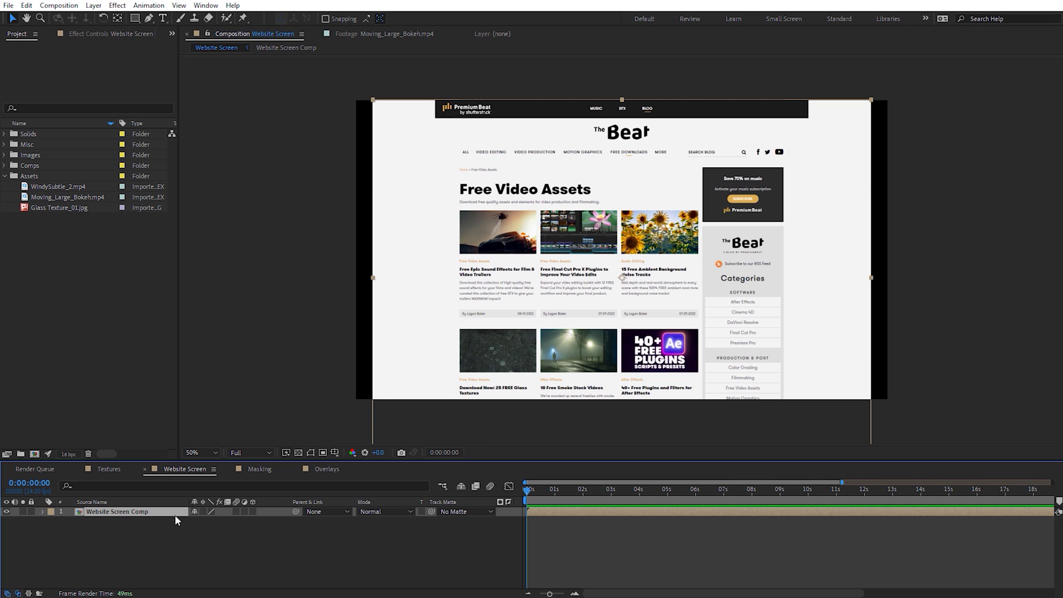
click(252, 511)
right_click(225, 182)
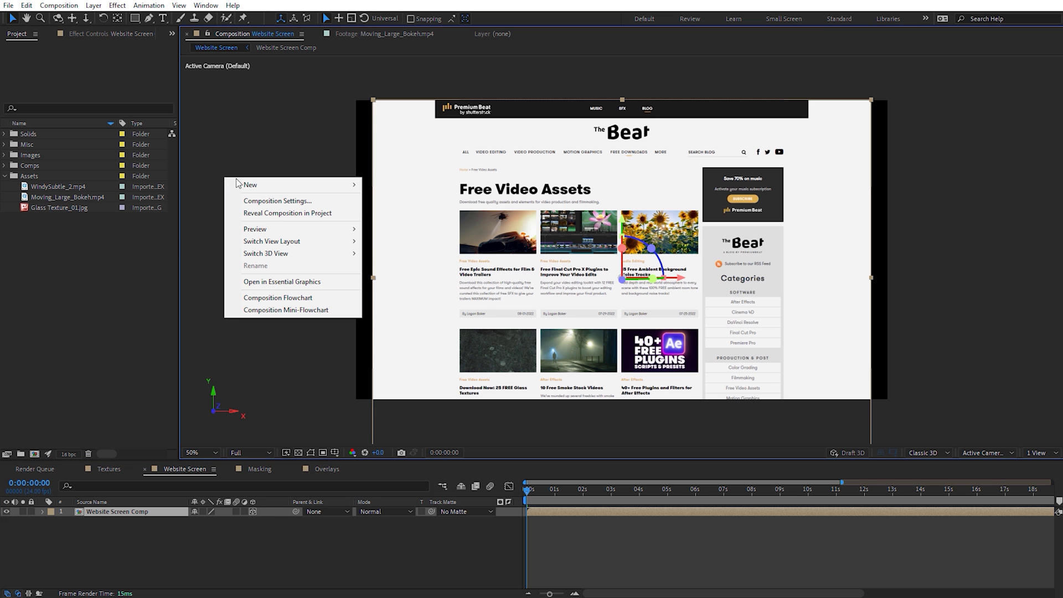
mouse_move(249, 184)
click(389, 238)
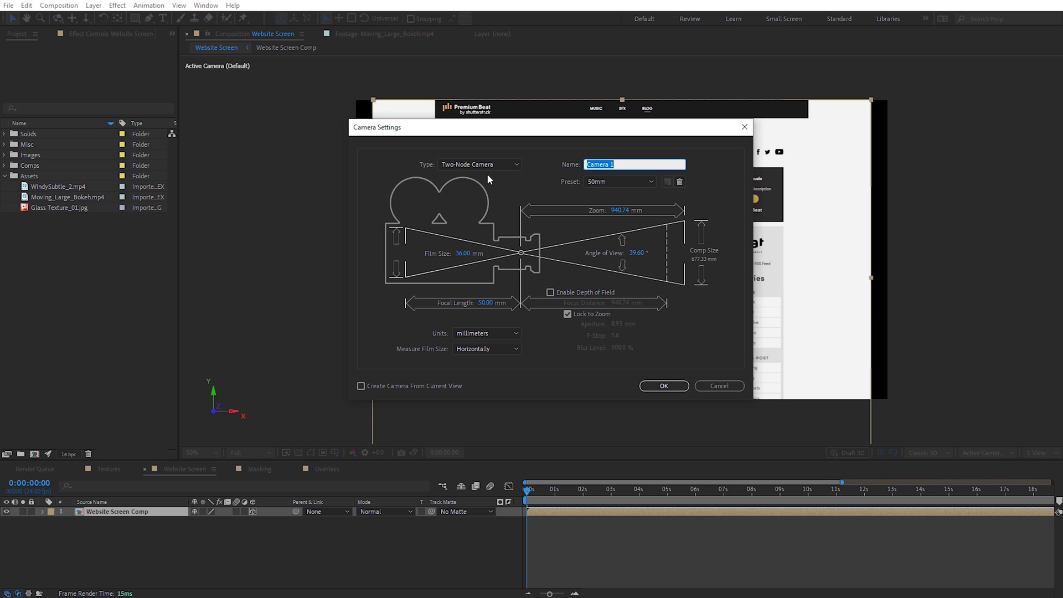
click(612, 182)
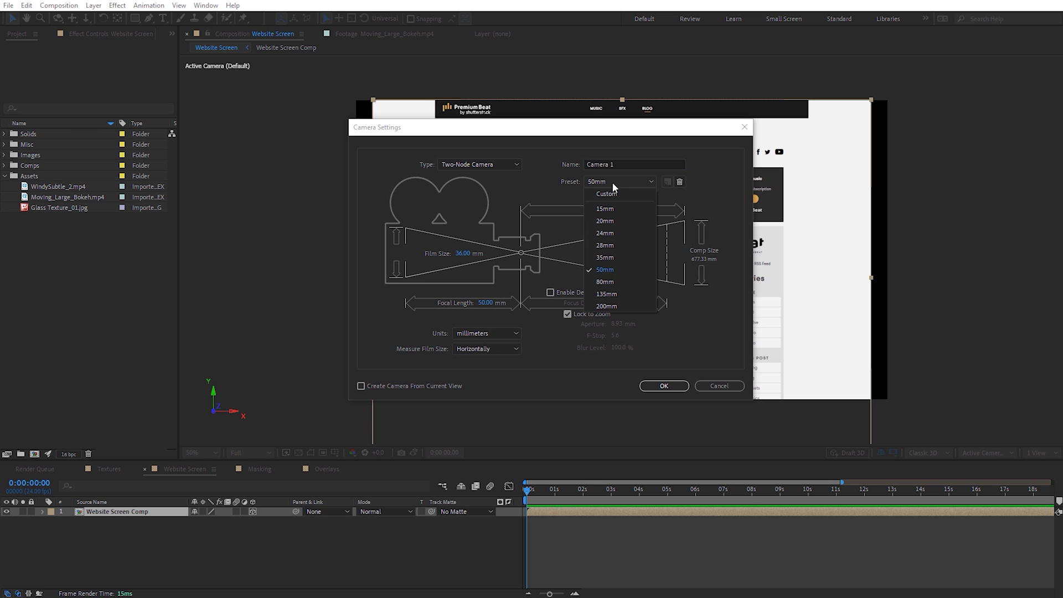
click(611, 257)
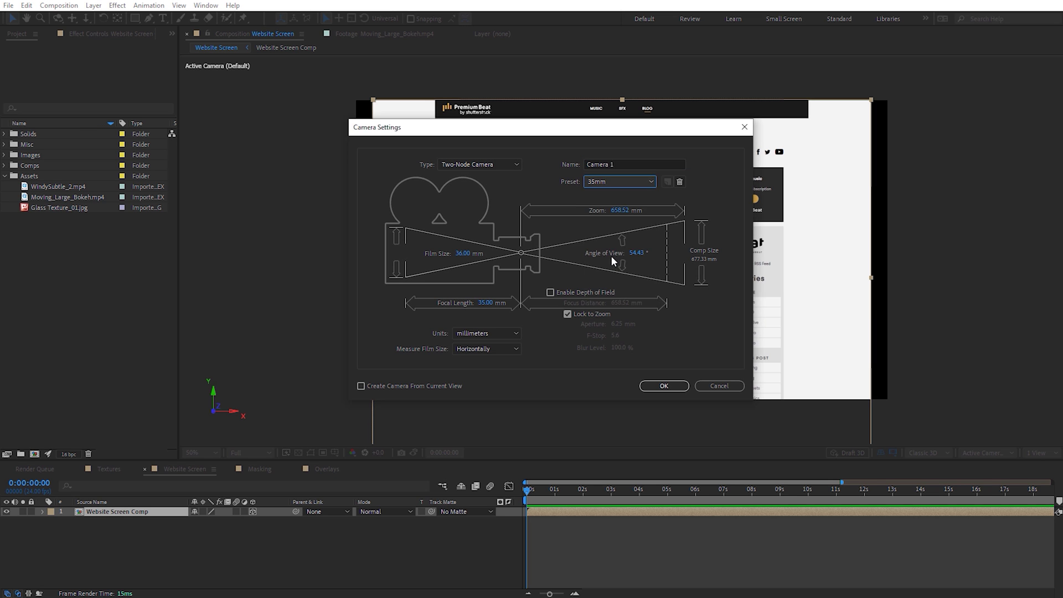
click(674, 386)
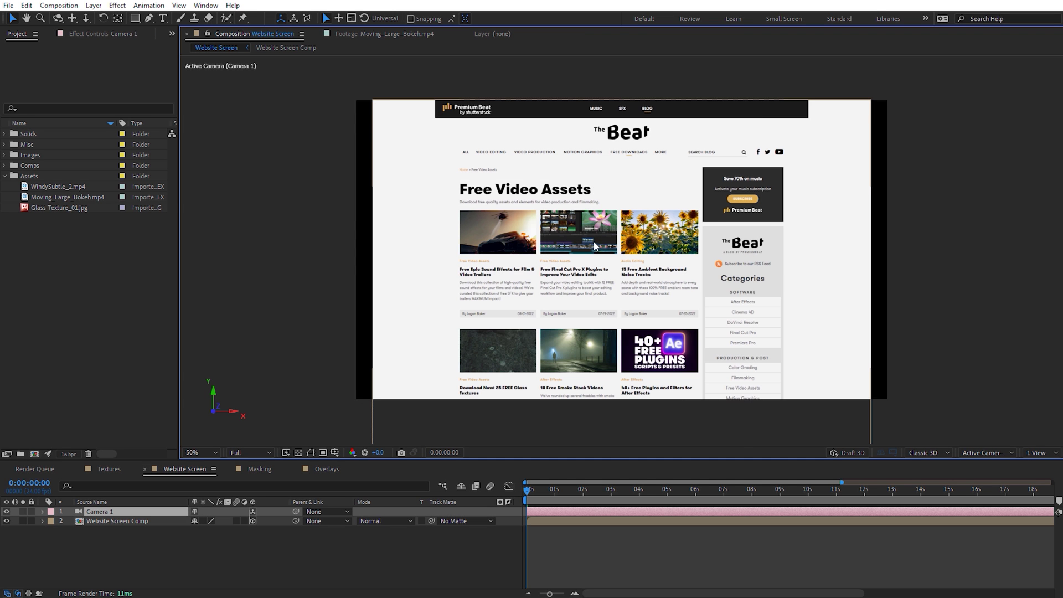
Orbit, pan and dolly Camera 1 to an angled close-up of the website's heading and first row of articles
key(c)
drag(597, 241, 607, 269)
key(c)
key(c)
key(c)
drag(616, 227, 673, 281)
key(c)
key(c)
key(c)
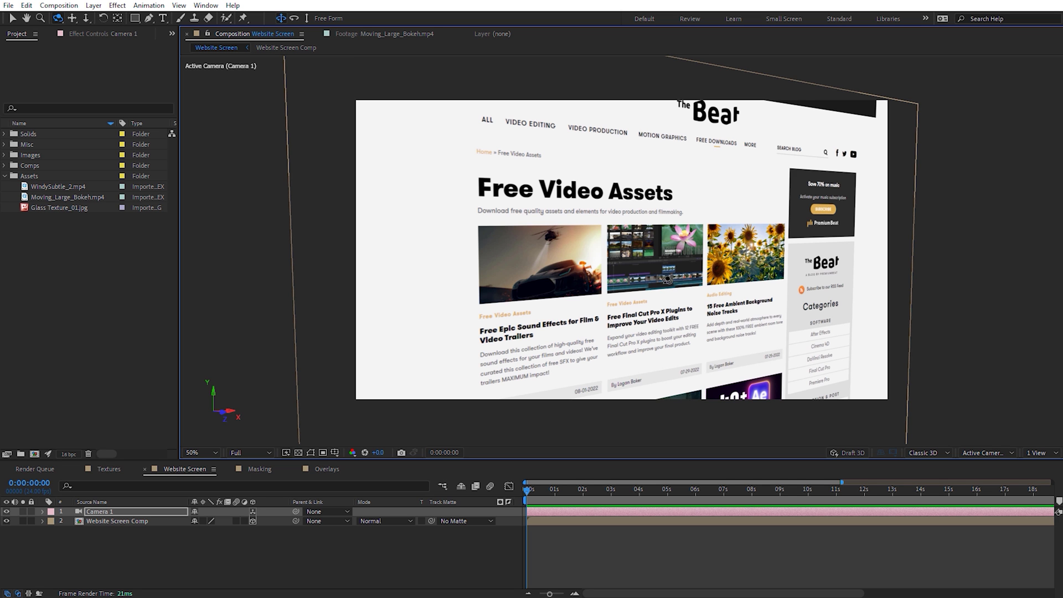
drag(656, 258, 655, 260)
key(v)
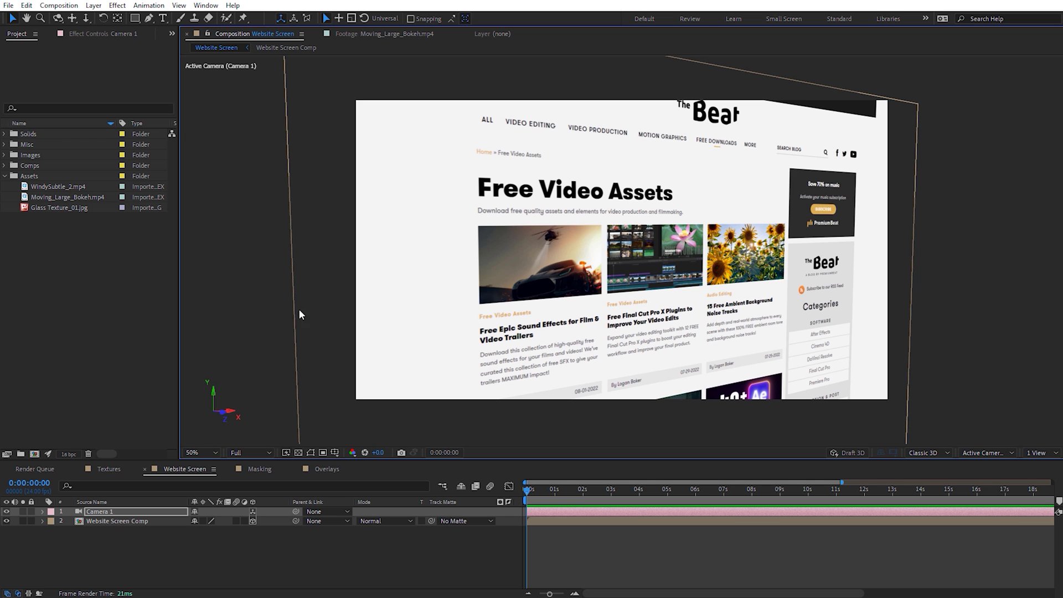
Add a null object, make it 3D, and parent Camera 1 to it
right_click(226, 235)
mouse_move(241, 243)
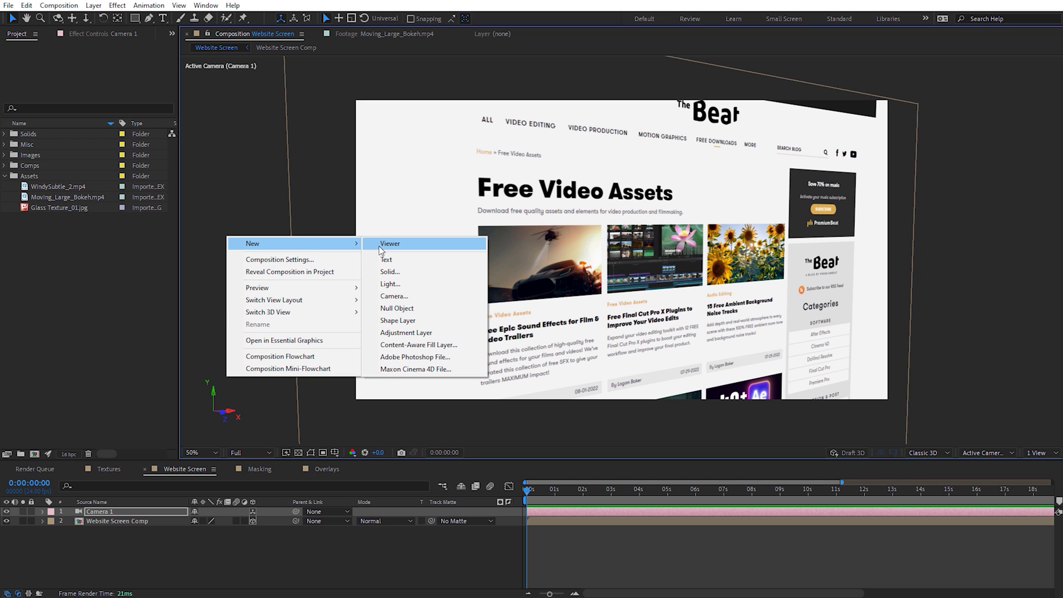
click(398, 310)
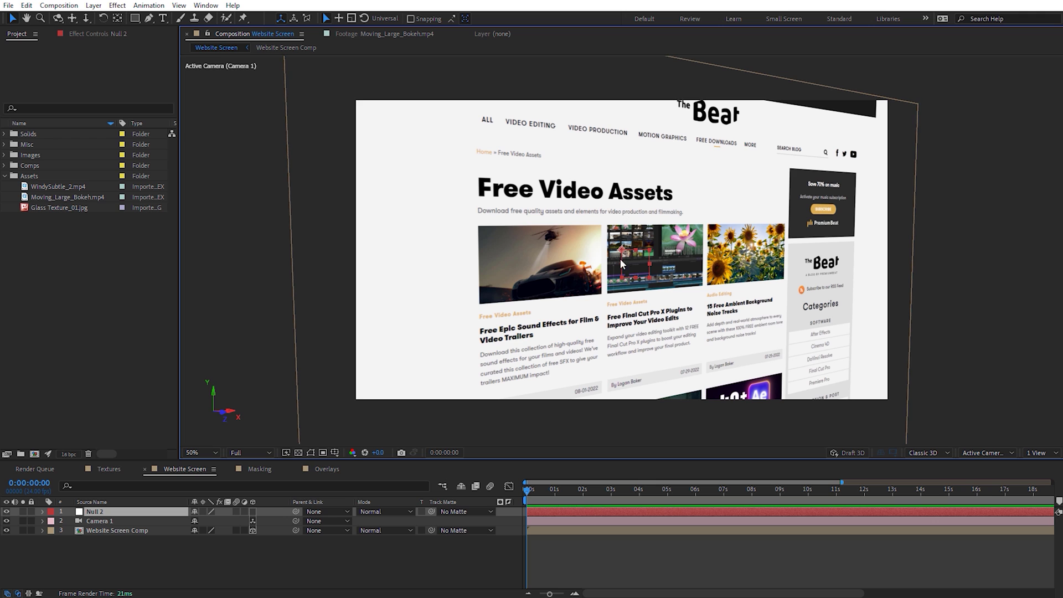
click(253, 512)
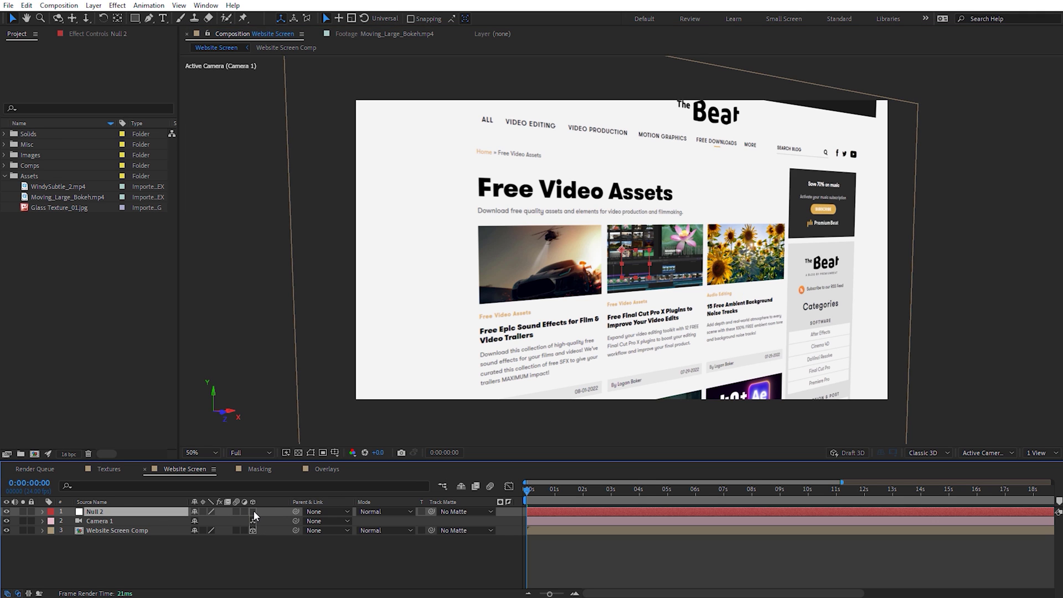
click(101, 522)
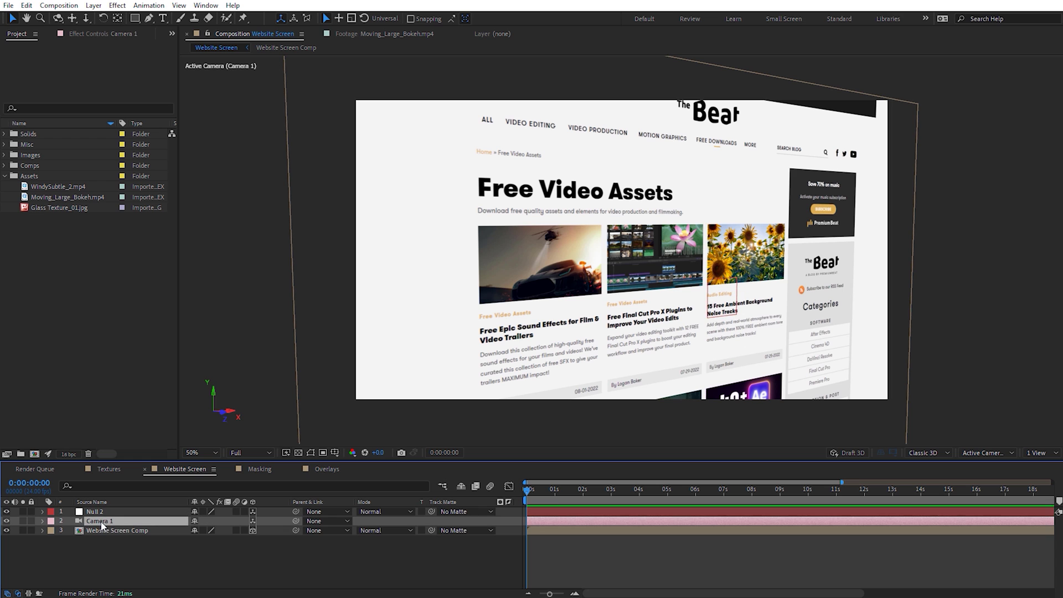
drag(297, 521, 99, 515)
Reveal the null's rotation properties and vary its Y Rotation to test the camera swing, leaving it at -2°
click(99, 512)
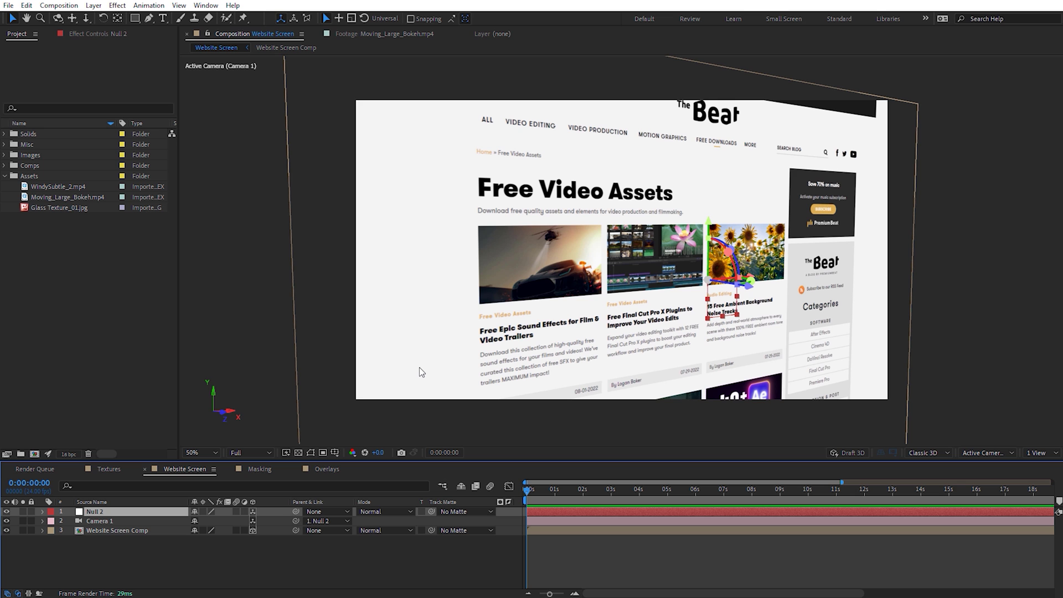
key(r)
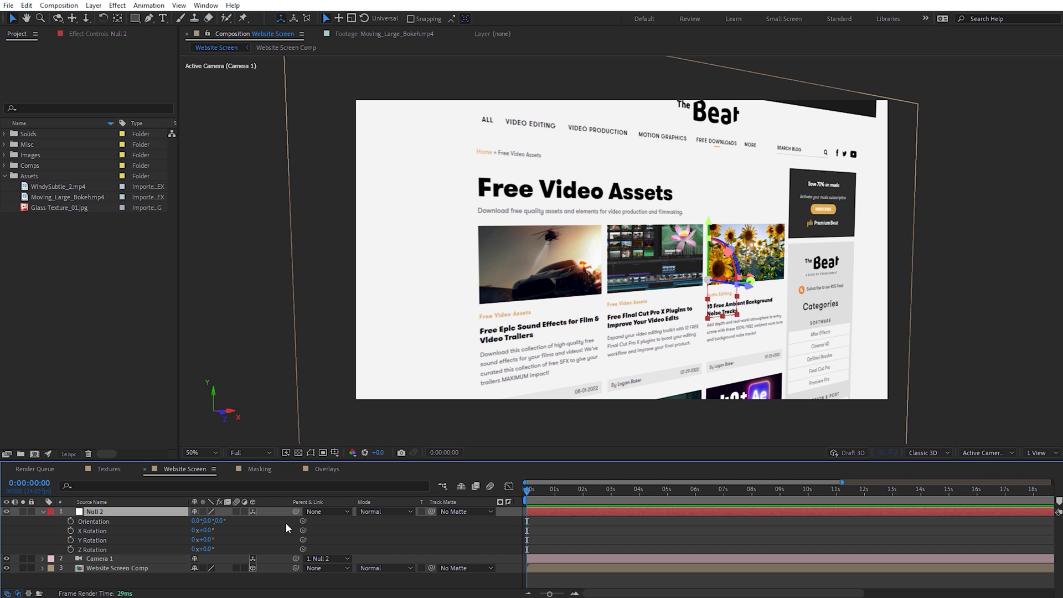
click(205, 540)
text(-35)
key(Return)
mouse_move(191, 544)
mouse_down()
mouse_move(178, 546)
mouse_move(211, 540)
mouse_up()
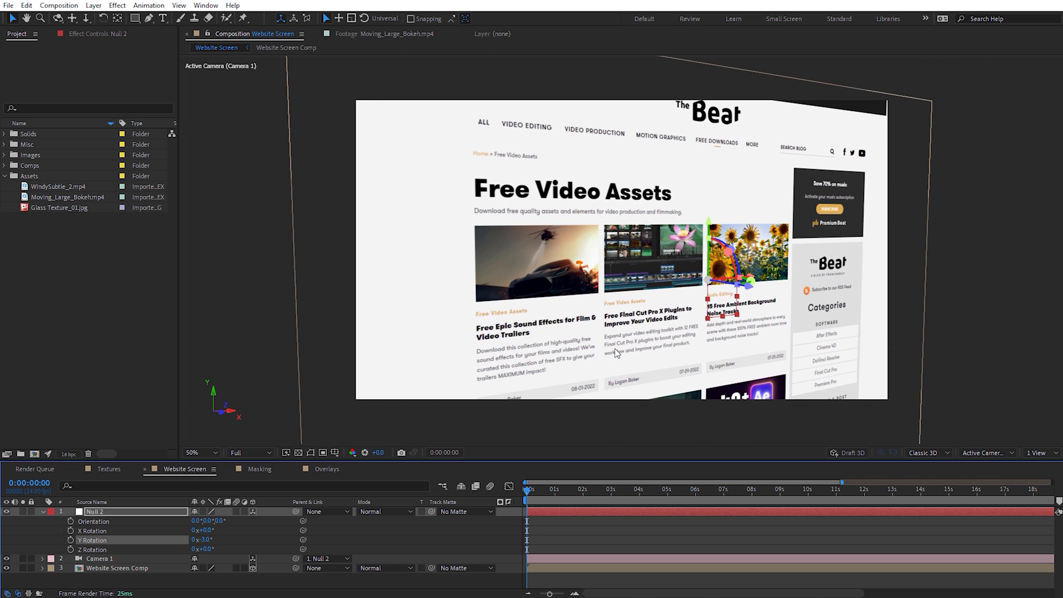
mouse_move(209, 543)
mouse_down()
mouse_move(176, 540)
mouse_move(210, 539)
mouse_up()
Pan, dolly and orbit Camera 1 to frame the three article thumbnails larger and at a slightly flatter angle
key(c)
key(c)
drag(635, 273, 615, 249)
key(c)
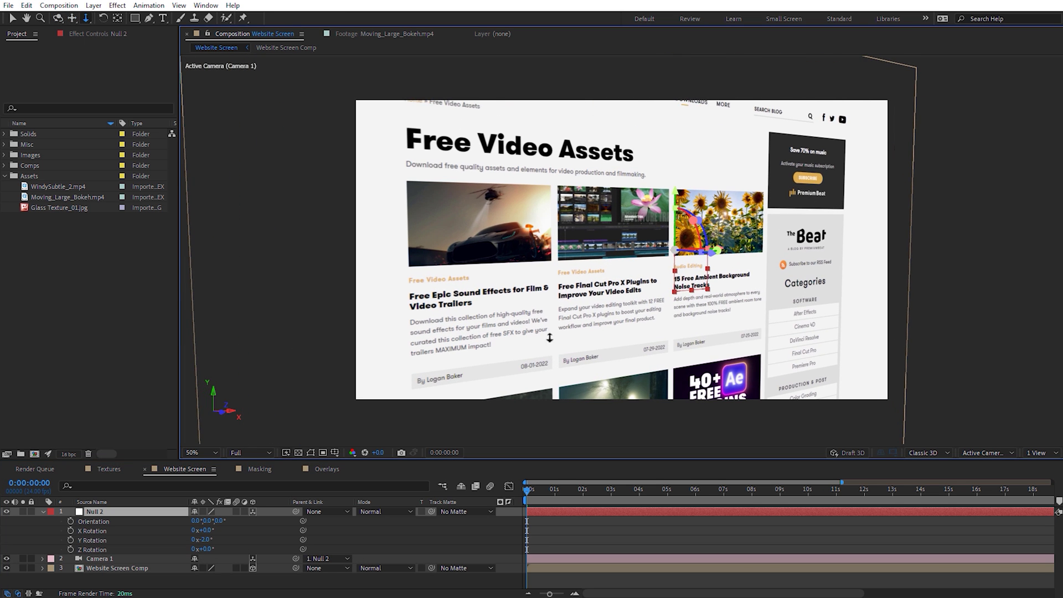
key(c)
drag(565, 302, 579, 265)
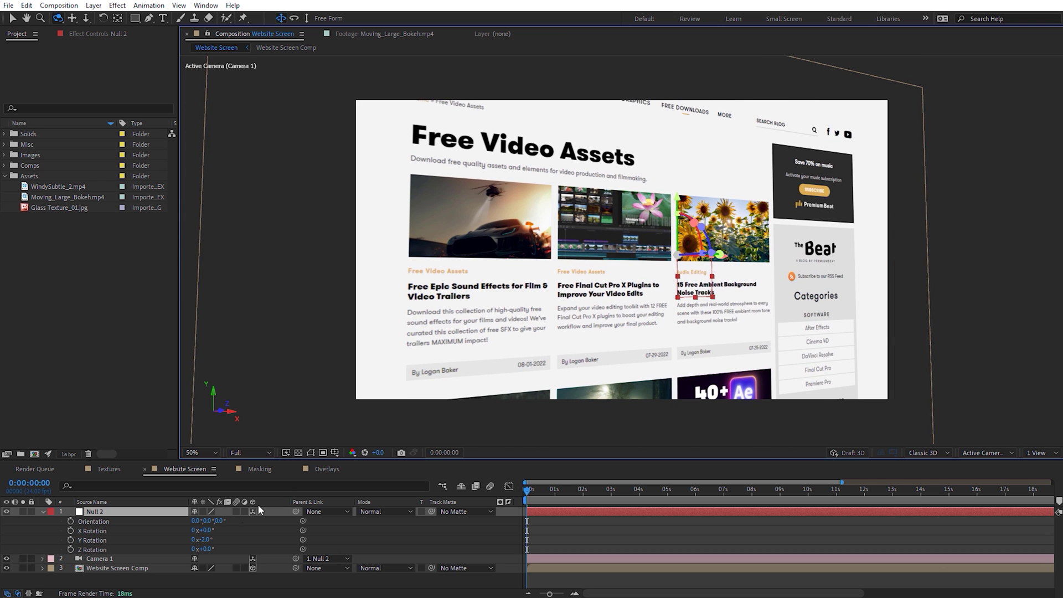
Test the null's Y Rotation between -38° and 4°, and pan the camera so the page sits lower in frame
mouse_move(208, 540)
mouse_down()
mouse_move(166, 540)
mouse_move(200, 542)
mouse_up()
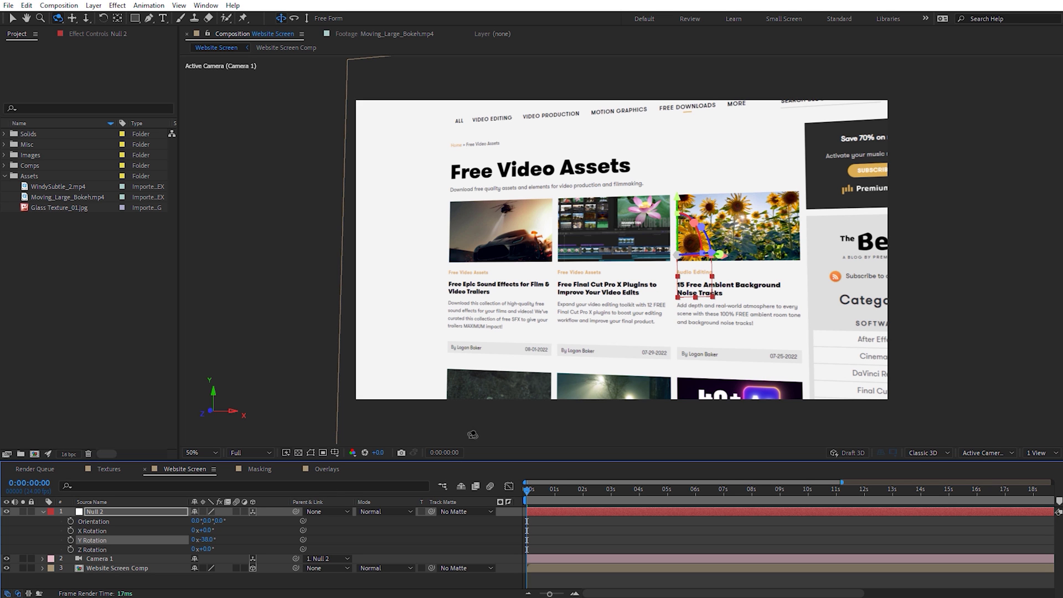
drag(207, 540, 236, 545)
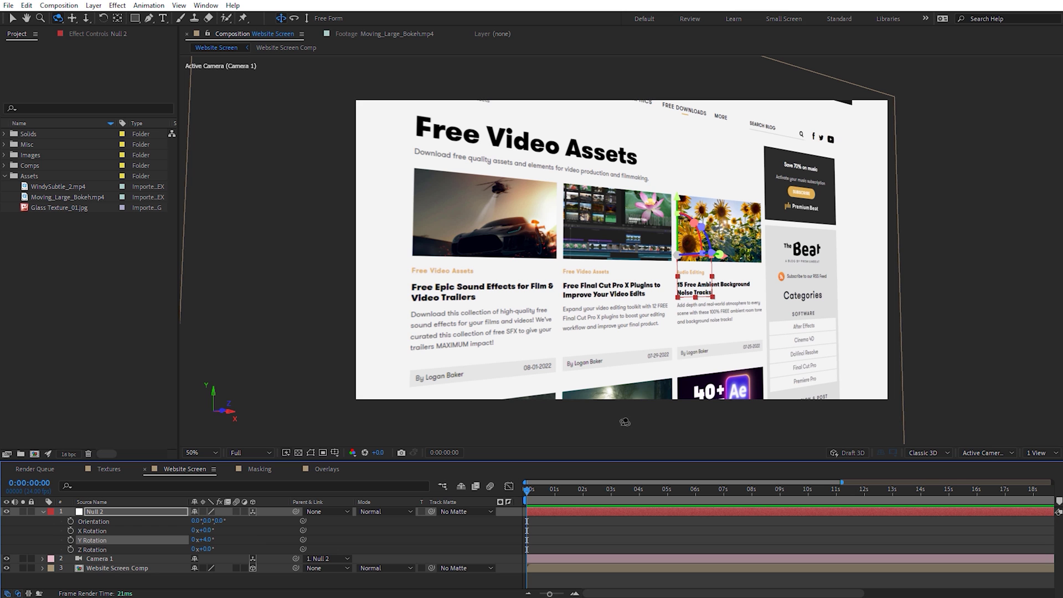
key(c)
drag(605, 258, 574, 228)
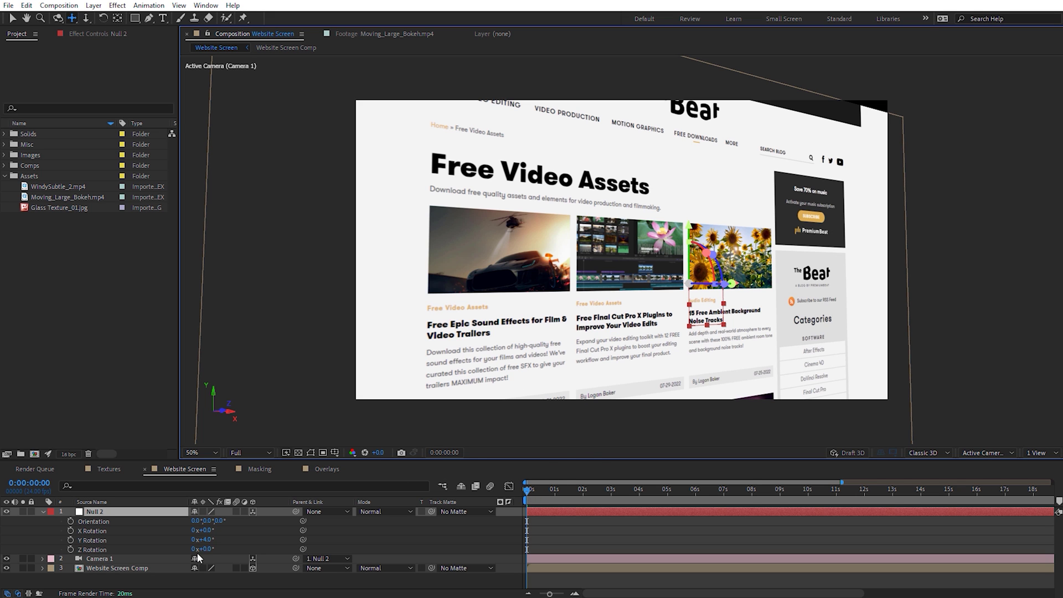
Keyframe the null's Y Rotation from -34° at 0 seconds to 14° at 5 seconds
drag(208, 545, 189, 542)
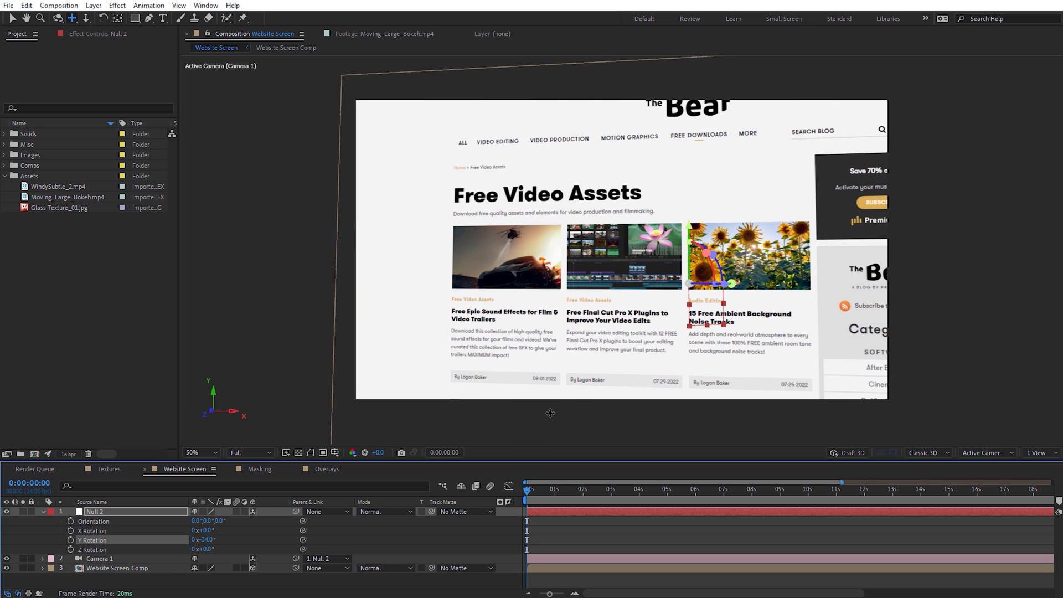
click(70, 540)
drag(533, 490, 670, 503)
drag(205, 540, 240, 548)
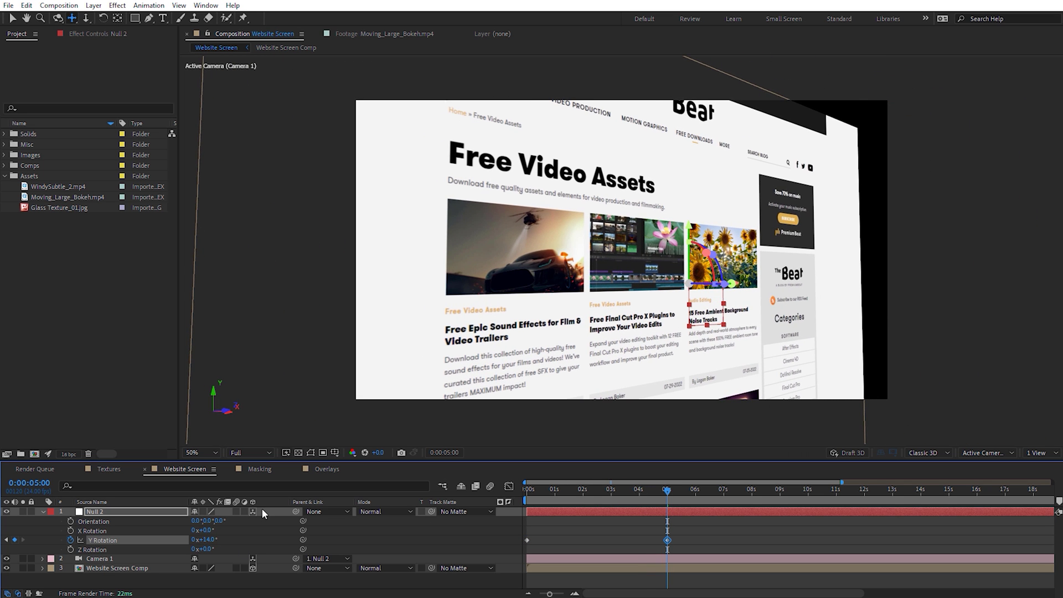
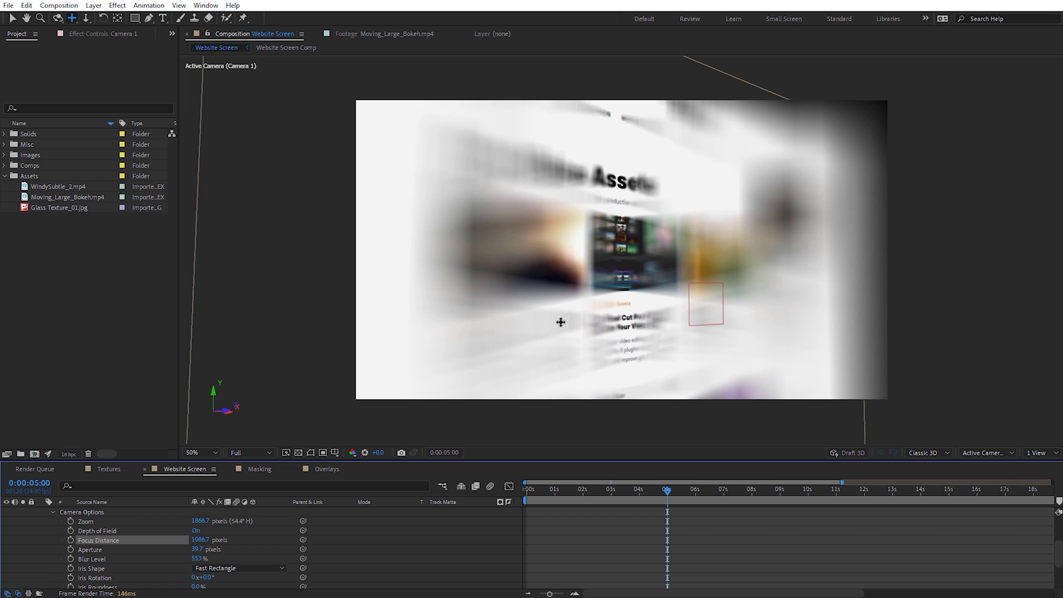
Reduce Camera 1's depth-of-field Blur Level to 402%
drag(197, 564, 115, 562)
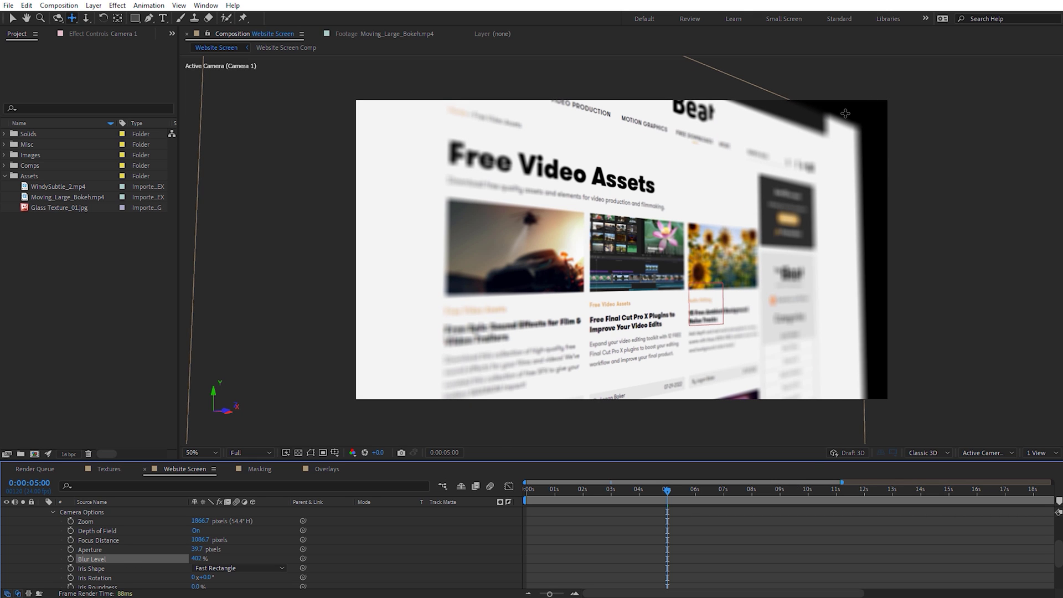
key(v)
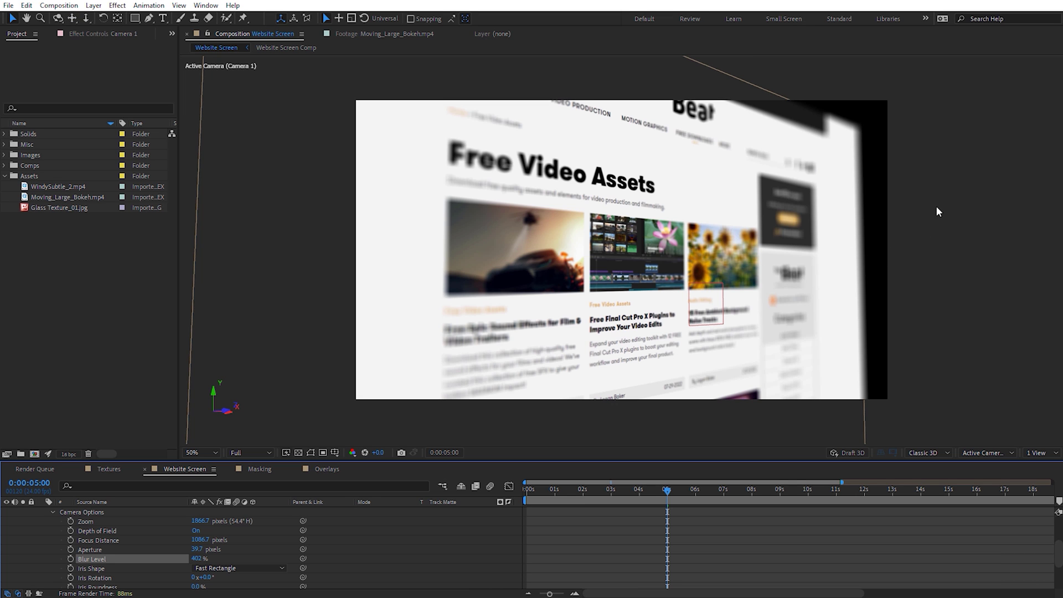
Create a 1920 × 1080 solid for the page background colour, place it below Website Screen Comp, and toggle its visibility to compare
right_click(945, 145)
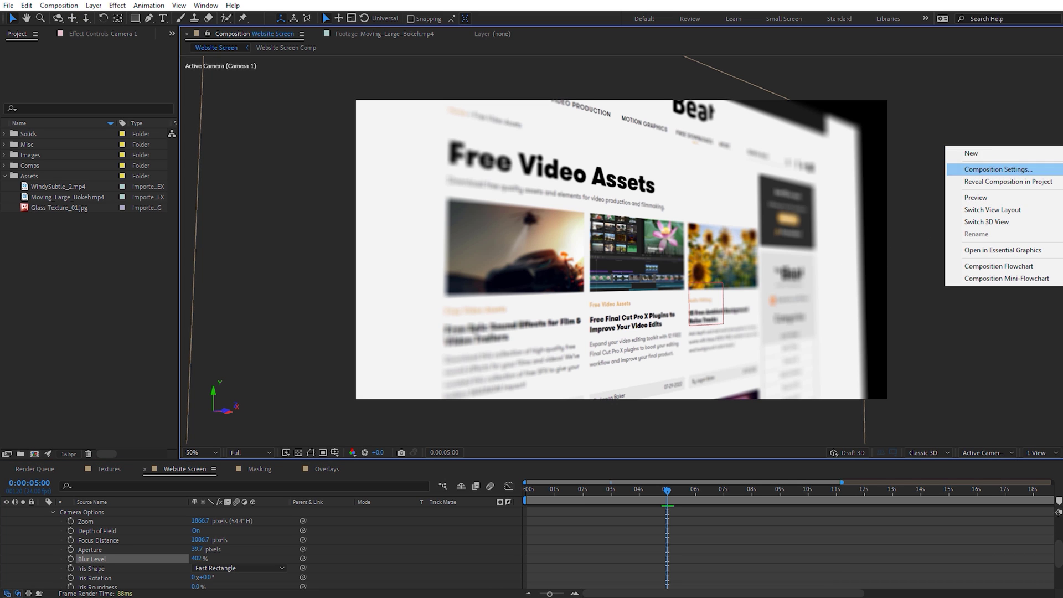
key(ctrl+y)
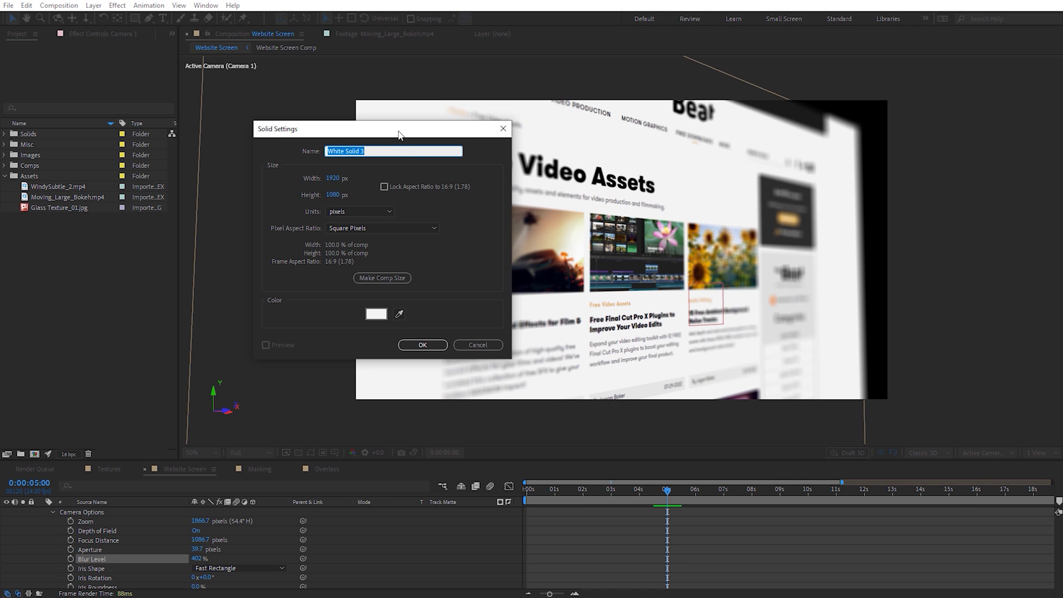
drag(398, 135, 408, 163)
click(409, 342)
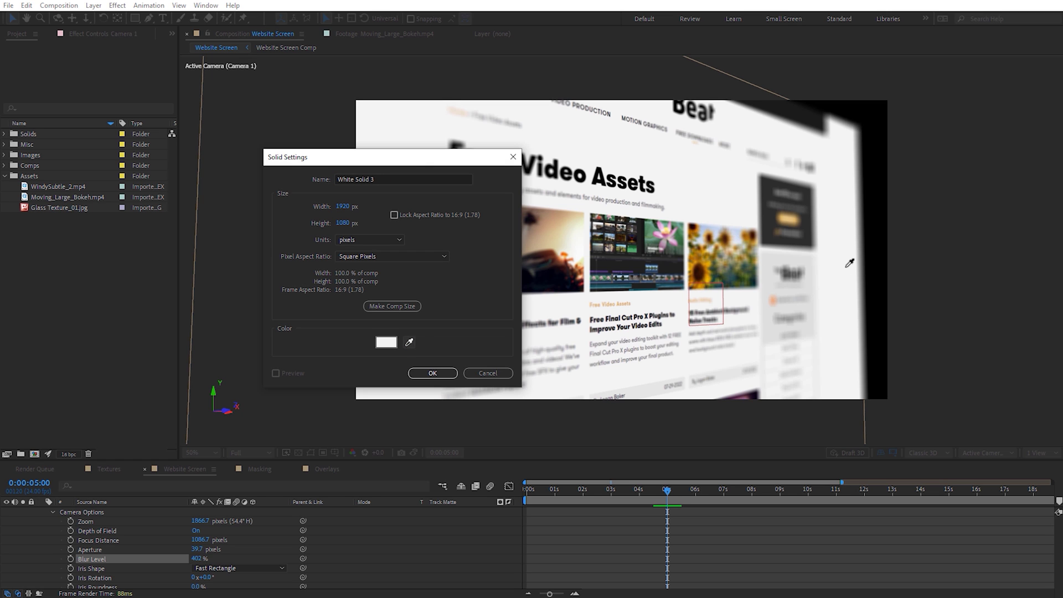
click(434, 374)
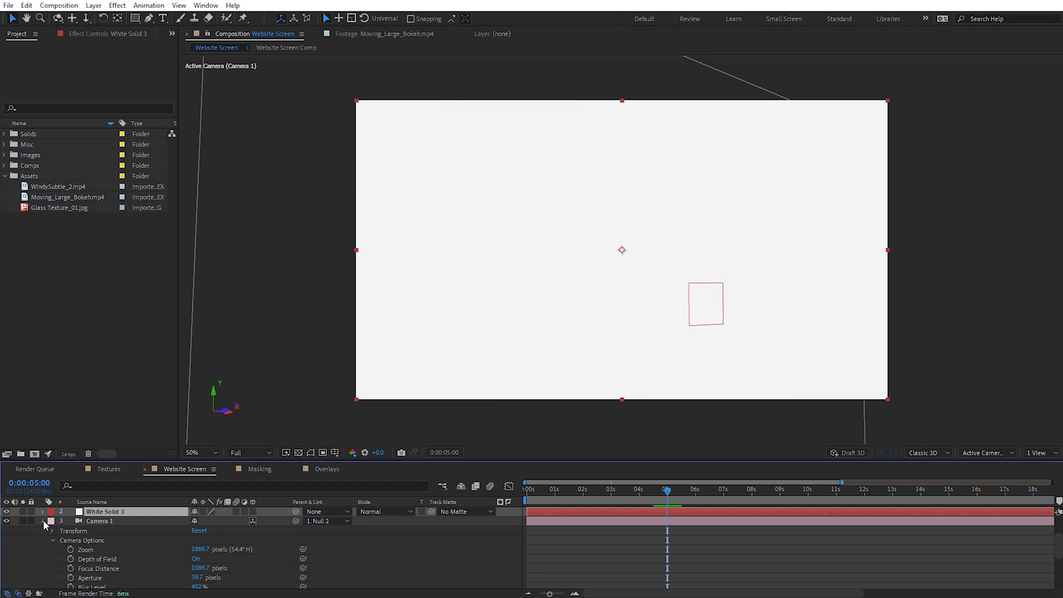
click(43, 521)
drag(100, 560, 102, 582)
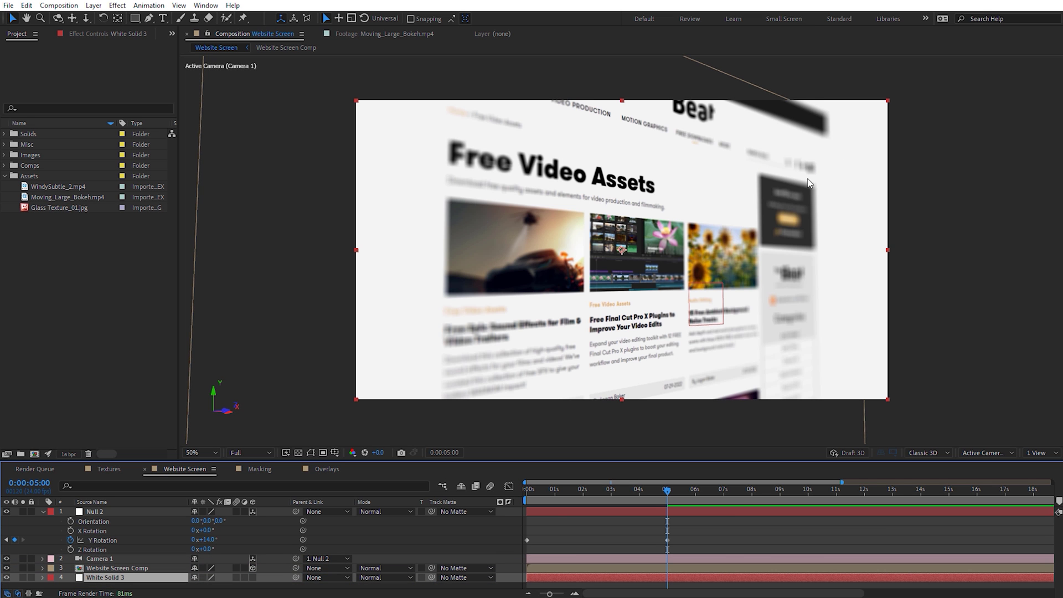
click(6, 578)
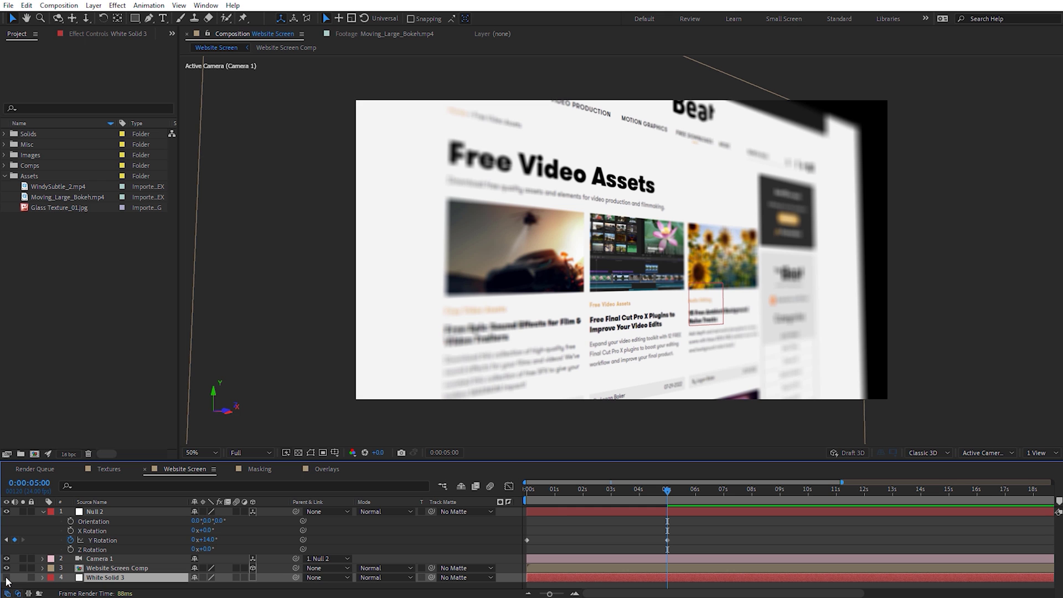
click(6, 578)
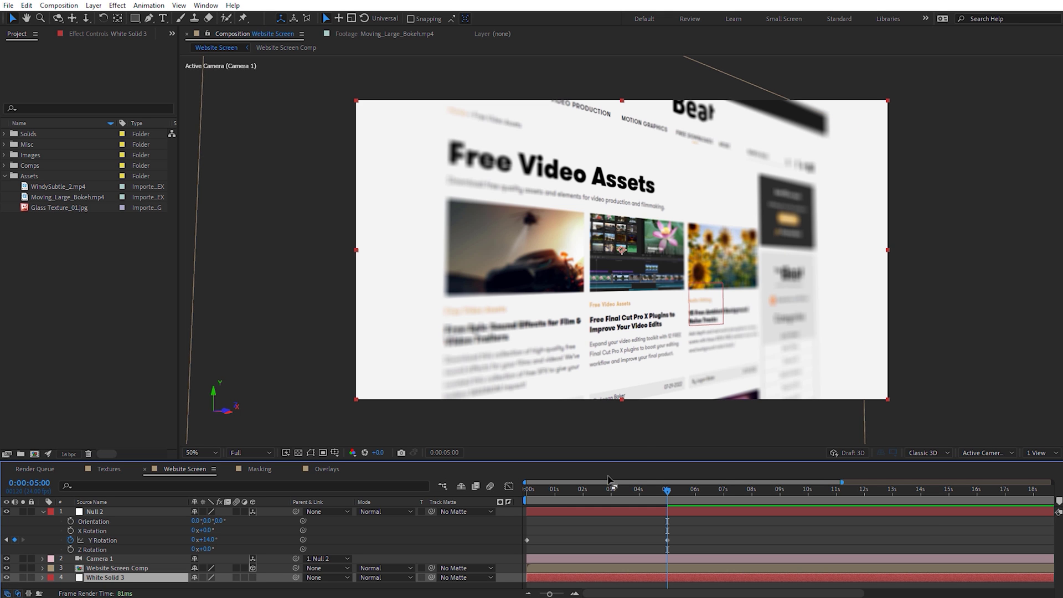
Set Camera 1's Blur Level to 324% and its Aperture to 54.7 pixels, checking the blur up close
mouse_move(666, 491)
mouse_down()
mouse_move(486, 501)
mouse_move(590, 492)
mouse_move(668, 504)
mouse_up()
click(43, 558)
scroll(135, 549, down, 5)
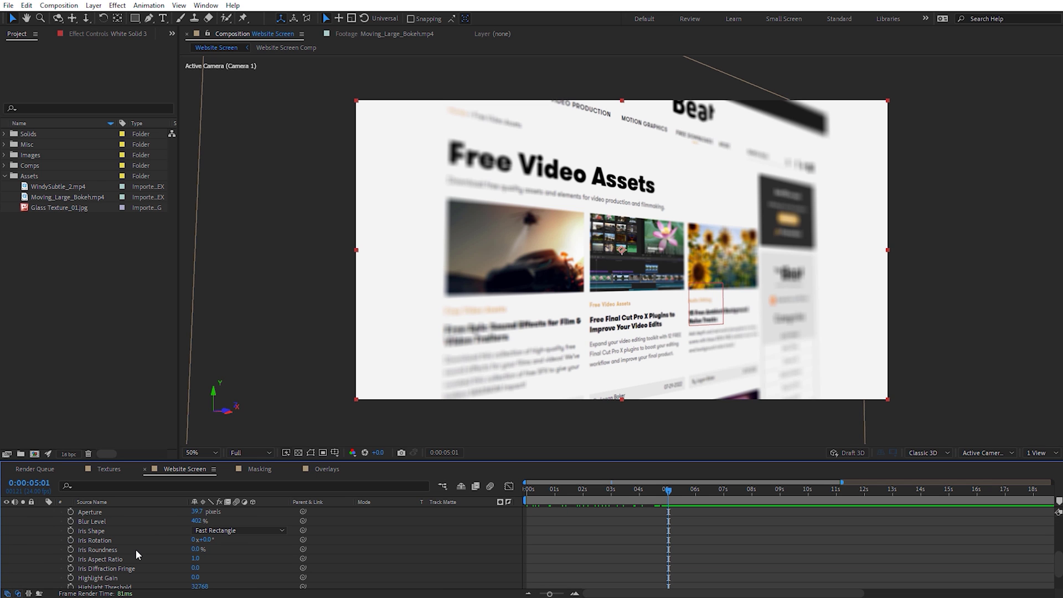
drag(197, 521, 158, 525)
drag(587, 194, 360, 147)
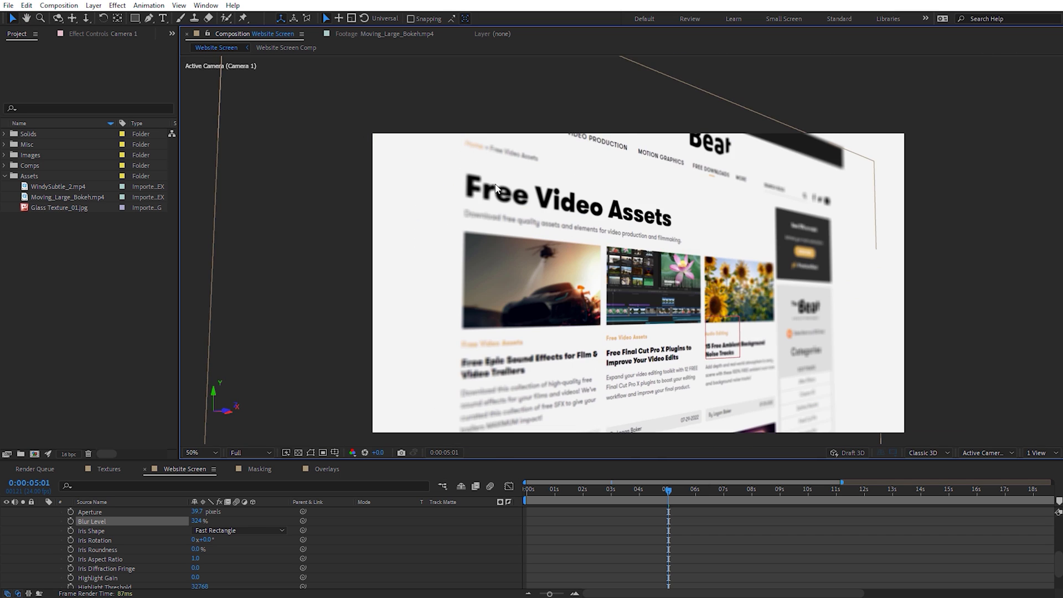
scroll(496, 189, up, 2)
drag(197, 512, 210, 511)
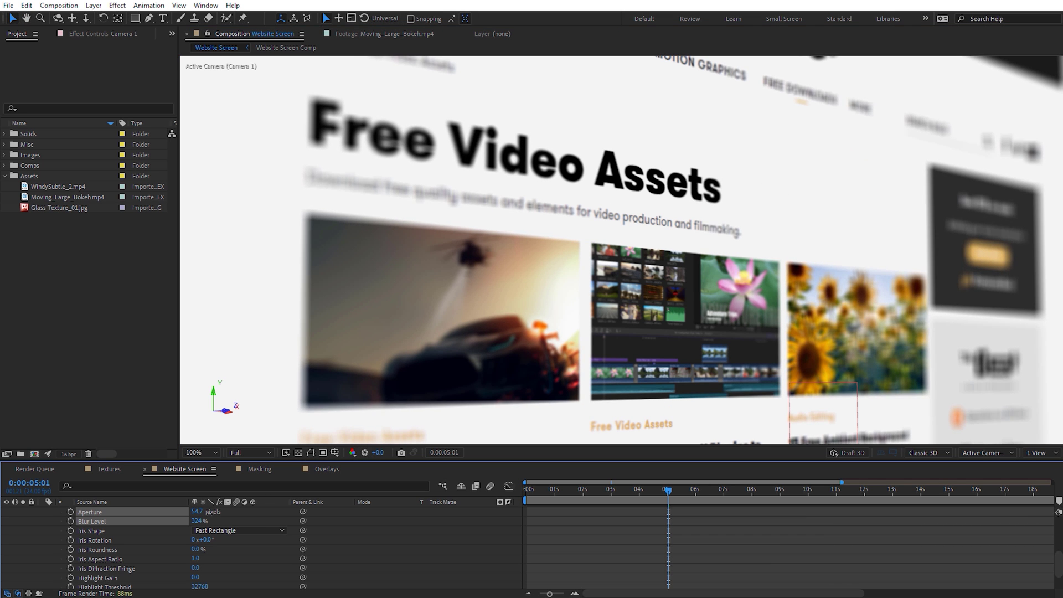
Reframe Camera 1 at the end of the rotation so the site header is in frame above the Free Video Assets headline
scroll(557, 248, down, 2)
mouse_move(667, 488)
mouse_down()
mouse_move(525, 491)
mouse_move(570, 502)
mouse_move(666, 497)
mouse_up()
key(c)
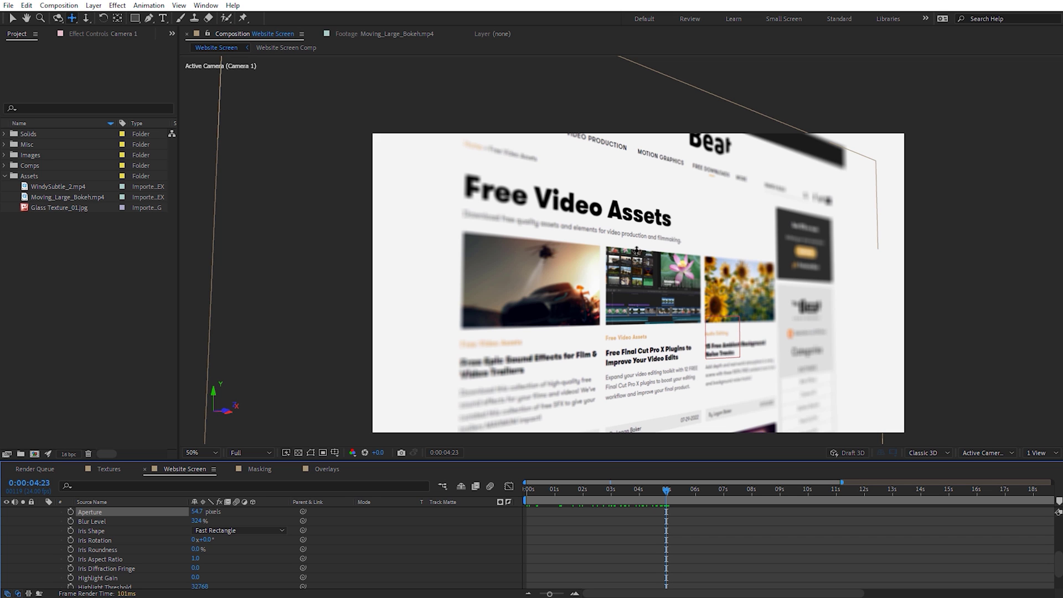
drag(635, 241, 652, 293)
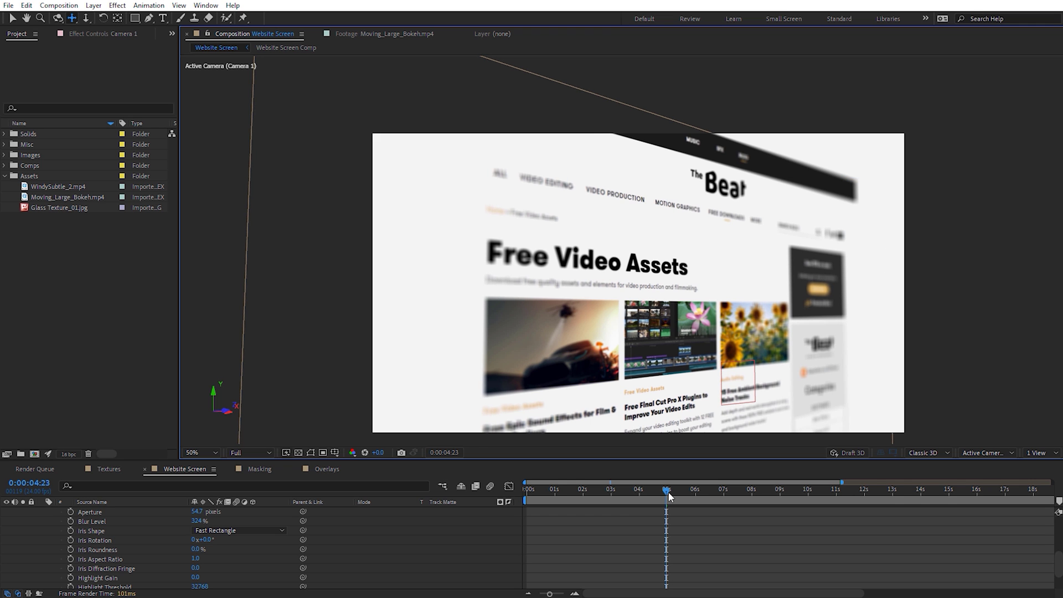
mouse_move(666, 490)
mouse_down()
mouse_move(501, 500)
mouse_move(669, 494)
mouse_up()
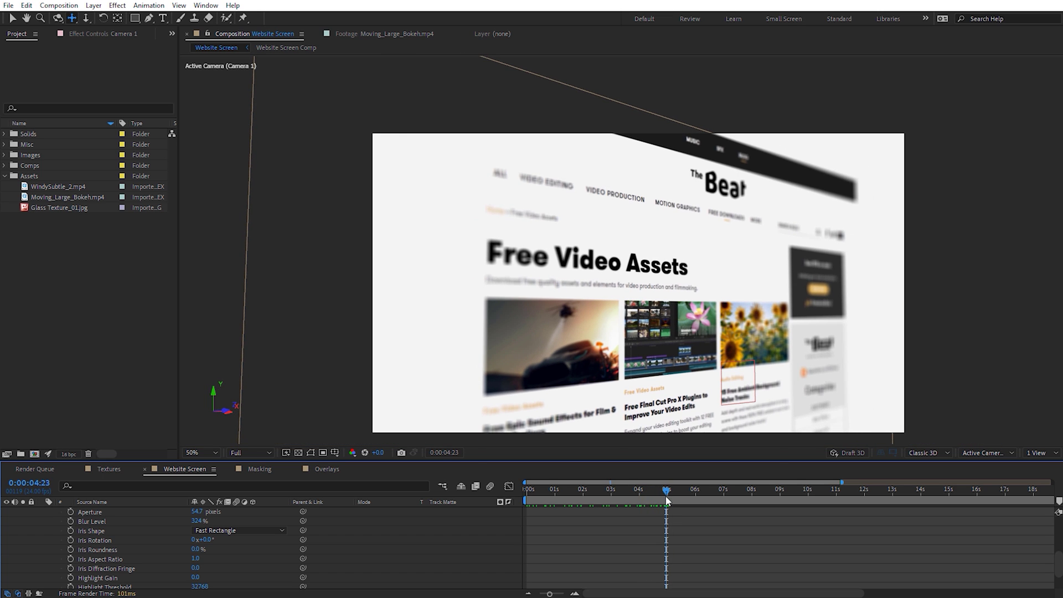
Show only Null 2's keyframed properties and apply Easy Ease to its Y Rotation keyframe at 5 seconds
scroll(171, 548, up, 4)
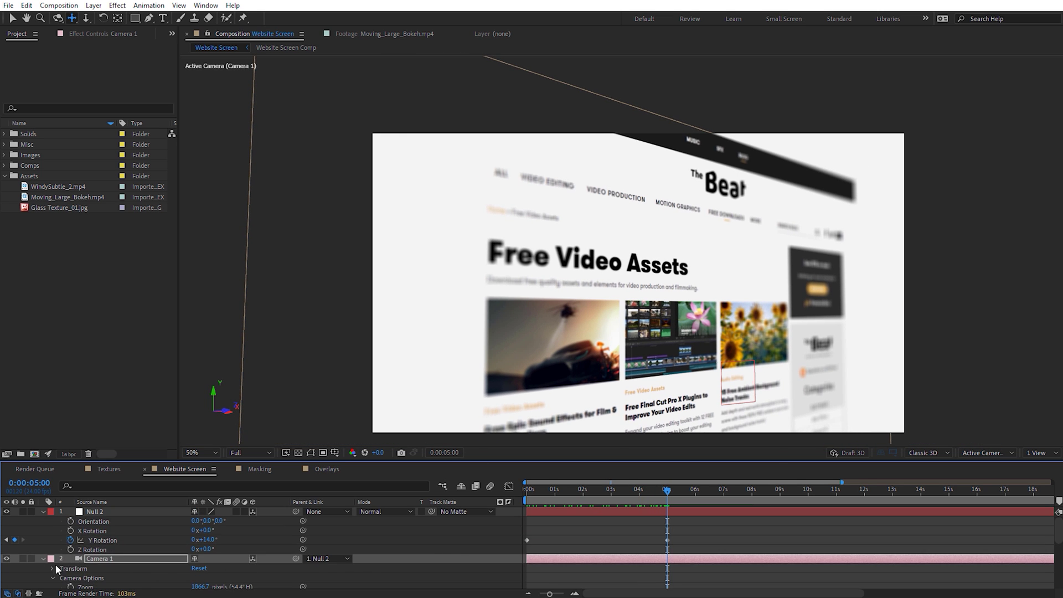
click(573, 533)
key(u)
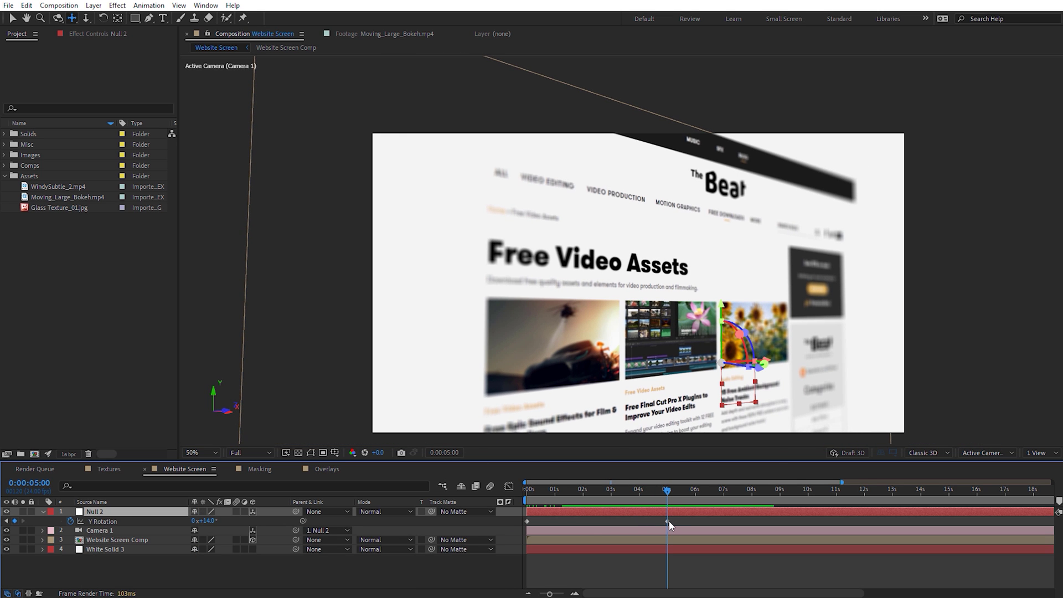
click(668, 522)
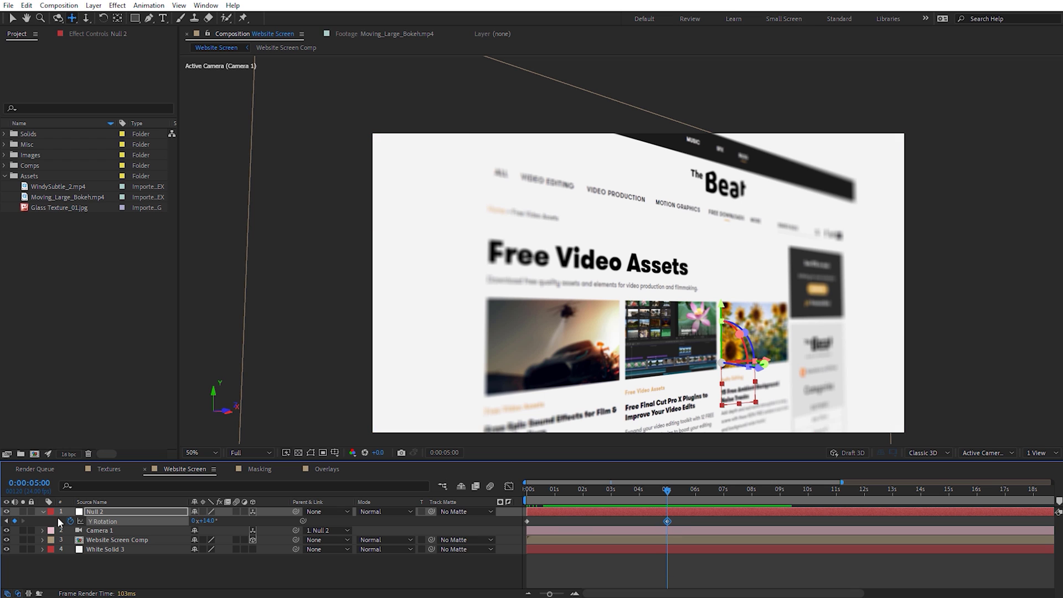
key(F9)
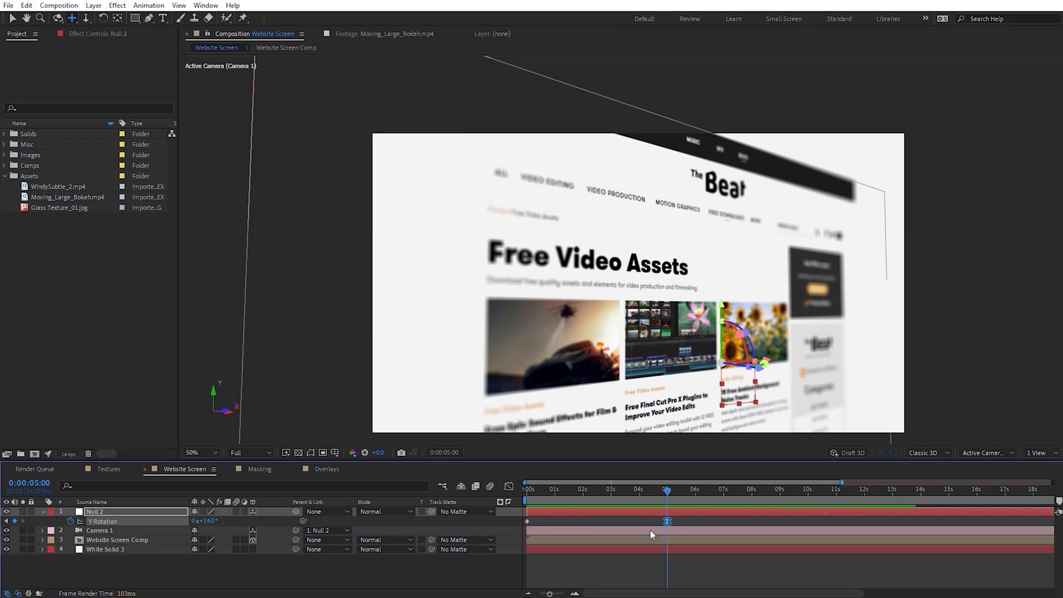
Lengthen the ease into Null 2's final Y Rotation keyframe in the Graph Editor and scrub through the rotation
click(508, 486)
drag(644, 567, 597, 568)
click(509, 486)
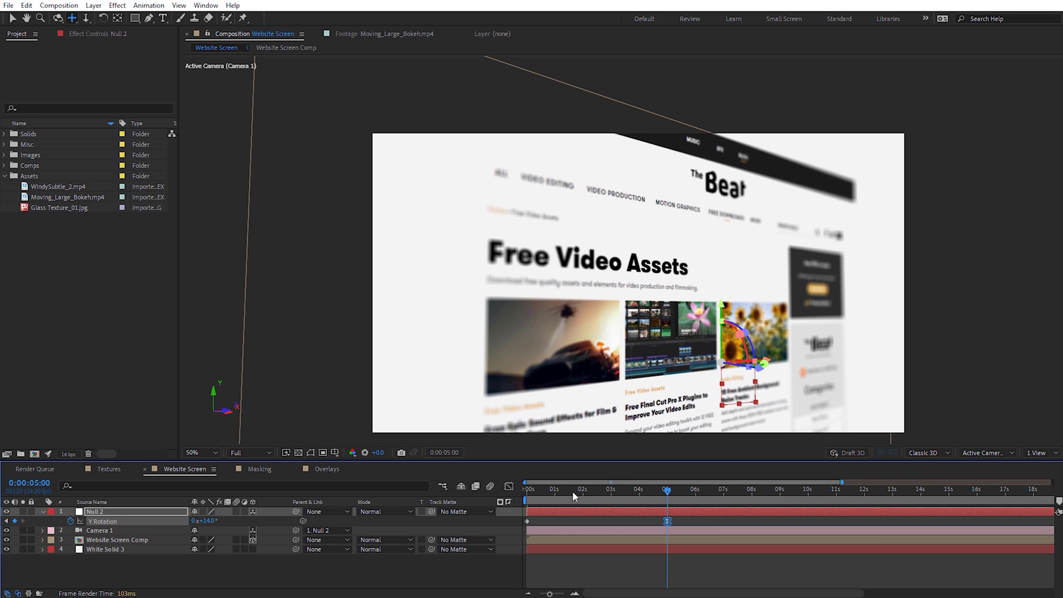
drag(640, 490, 551, 490)
key(Home)
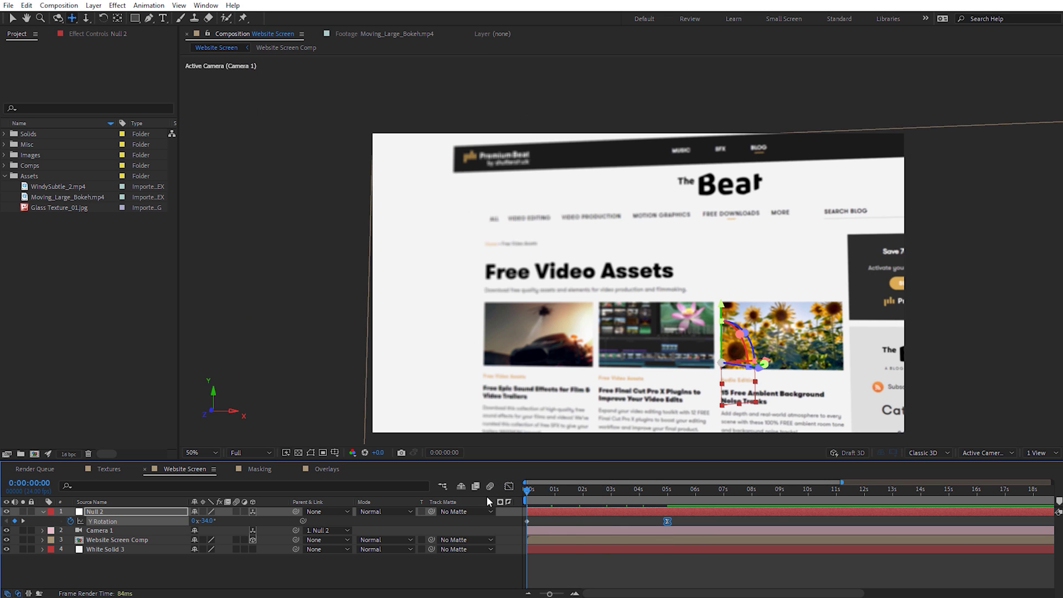
click(696, 494)
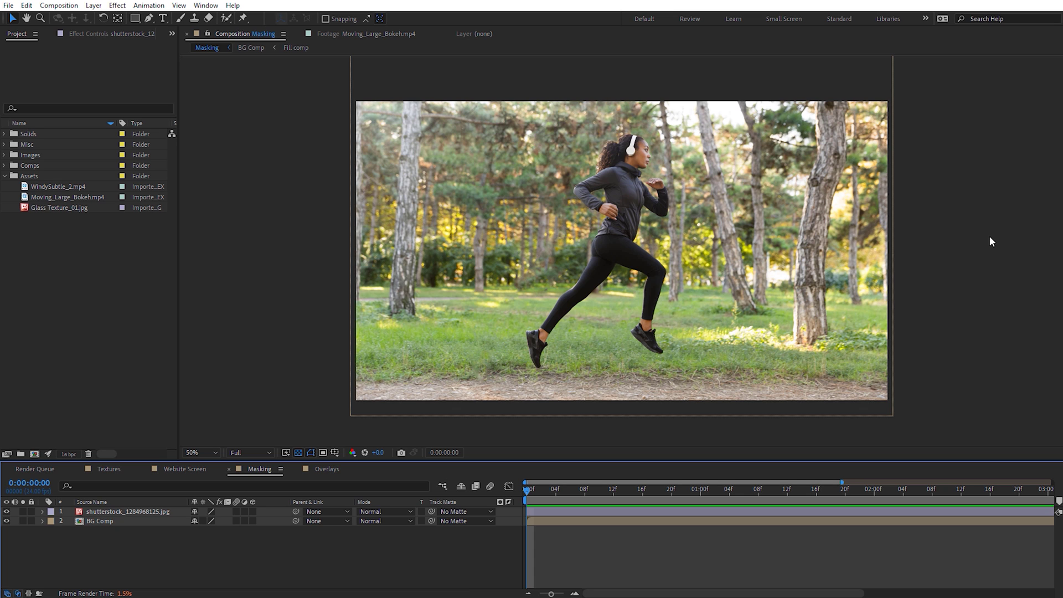
In the Masking composition, select the runner layer, inspect its masks up close, and hide the mask outlines
click(629, 189)
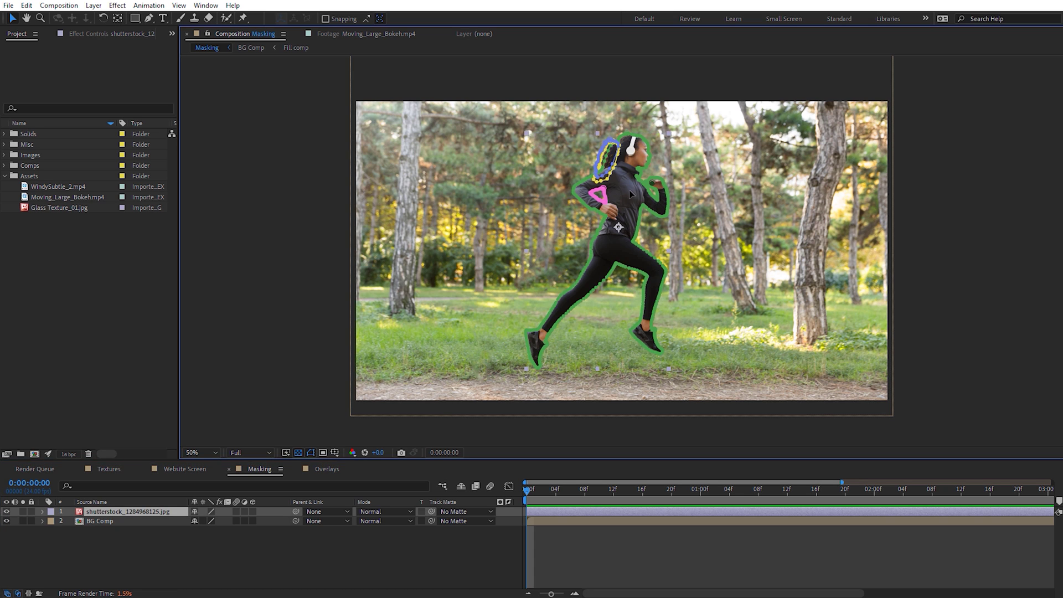
scroll(630, 206, up, 2)
drag(641, 162, 630, 199)
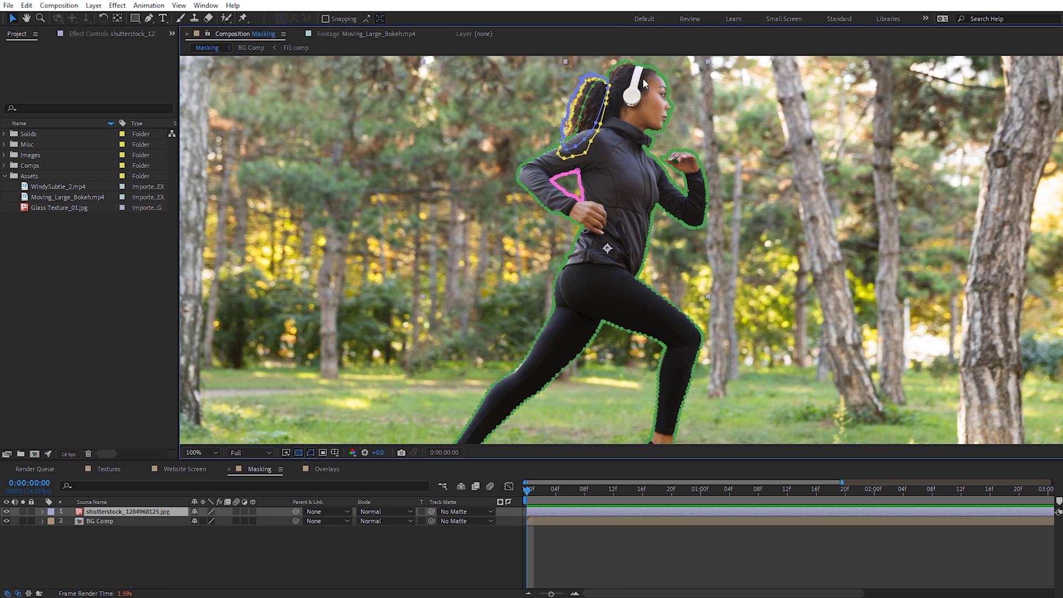
scroll(667, 308, down, 2)
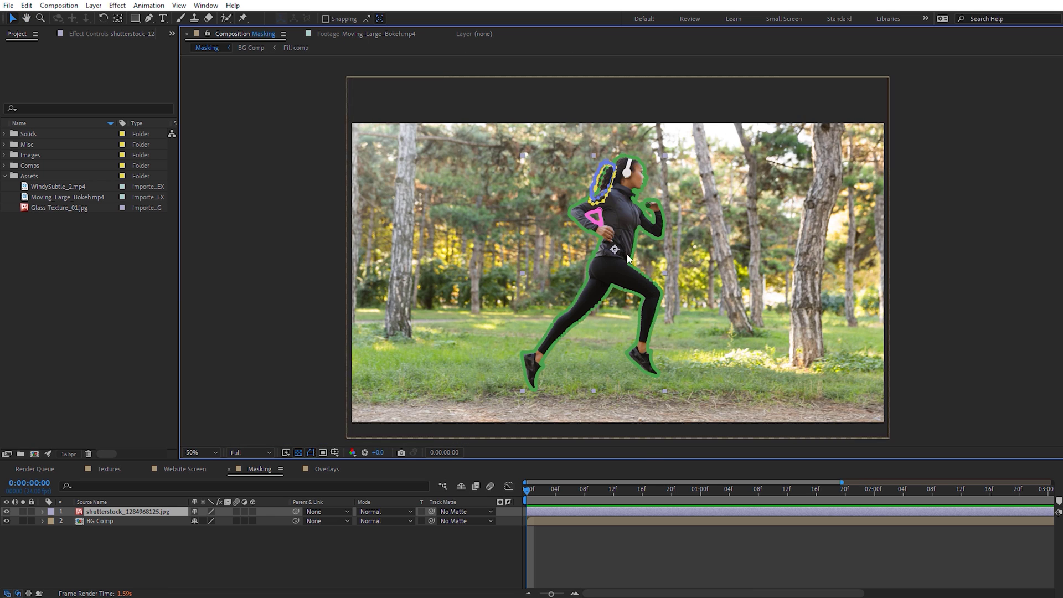
click(312, 451)
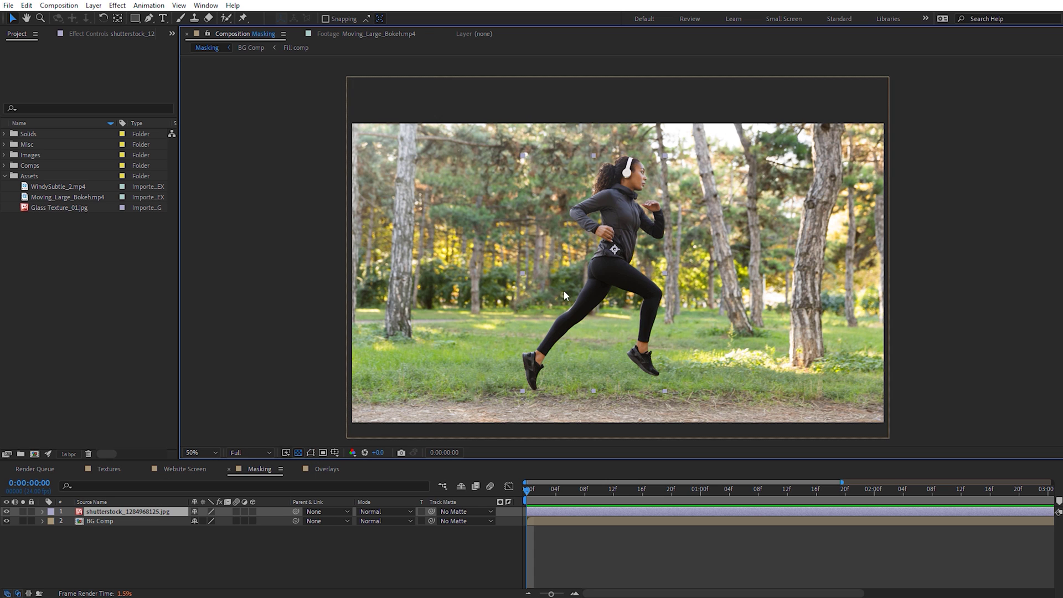
mouse_move(620, 238)
mouse_down()
mouse_move(634, 237)
mouse_move(588, 238)
mouse_move(620, 239)
mouse_up()
mouse_move(616, 253)
mouse_down()
mouse_move(605, 253)
mouse_move(616, 250)
mouse_up()
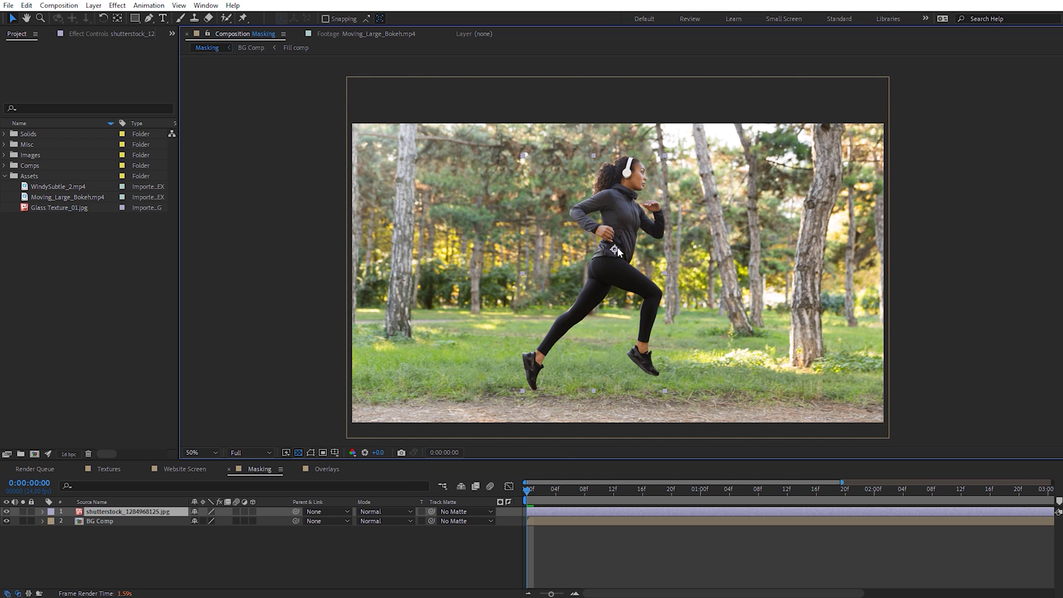
Keyframe the runner layer's Scale from 24.9% at 0 seconds to 28.9% at 5 seconds
key(s)
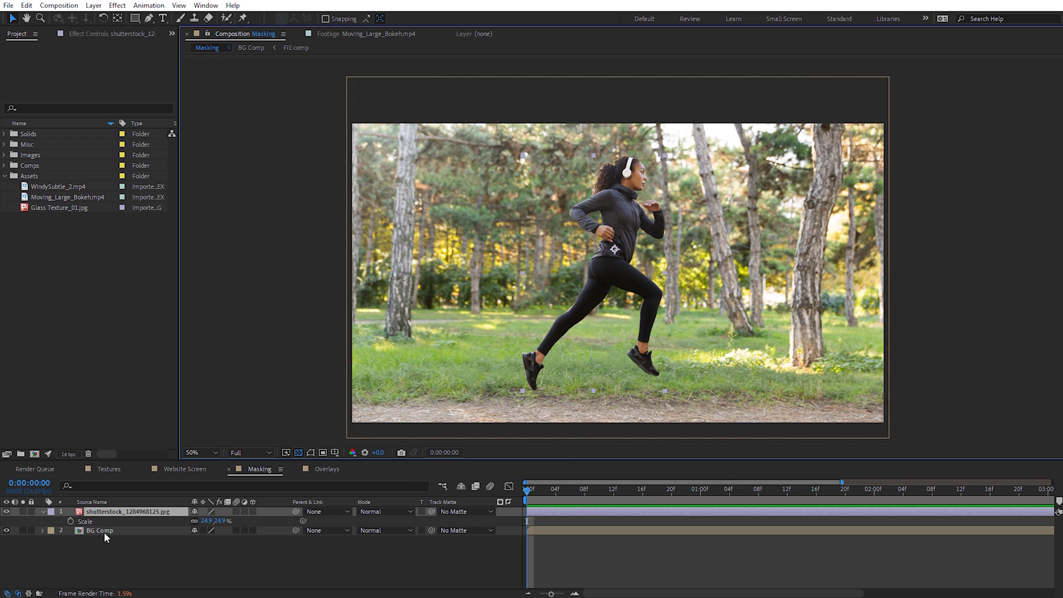
click(70, 521)
drag(528, 488, 548, 490)
key(space)
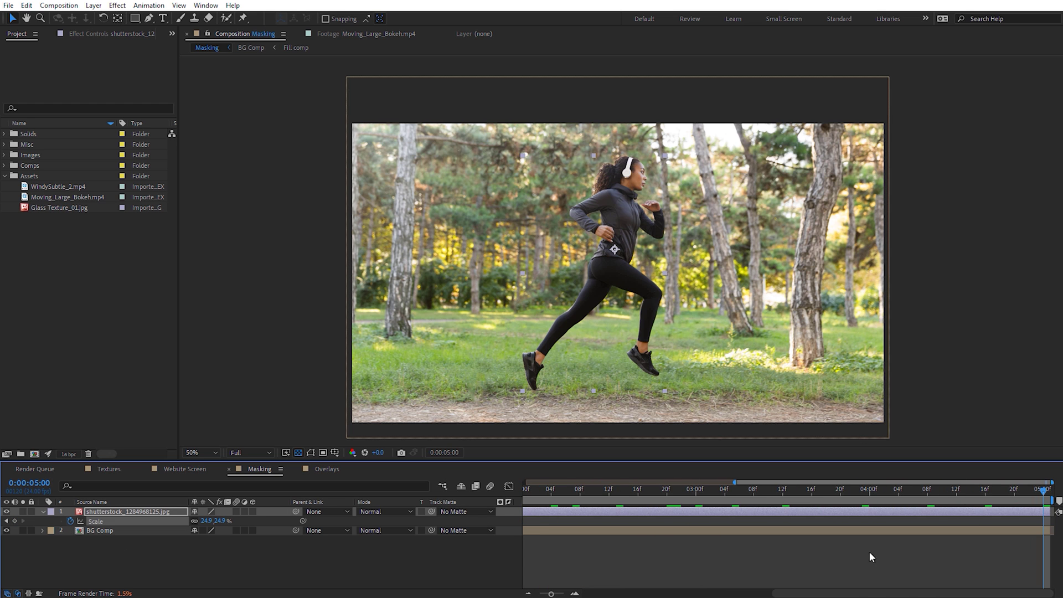
drag(554, 595, 511, 596)
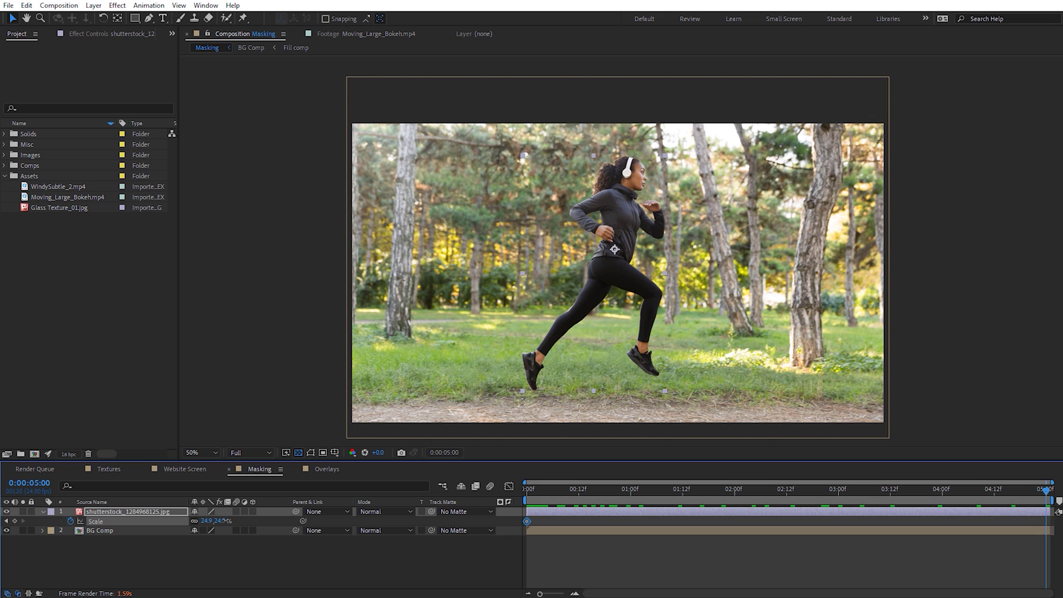
drag(225, 520, 246, 524)
Keyframe BG Comp's Scale from 34% at 0 seconds to 35.3% at 5 seconds and preview the parallax zoom
key(Home)
click(108, 530)
key(s)
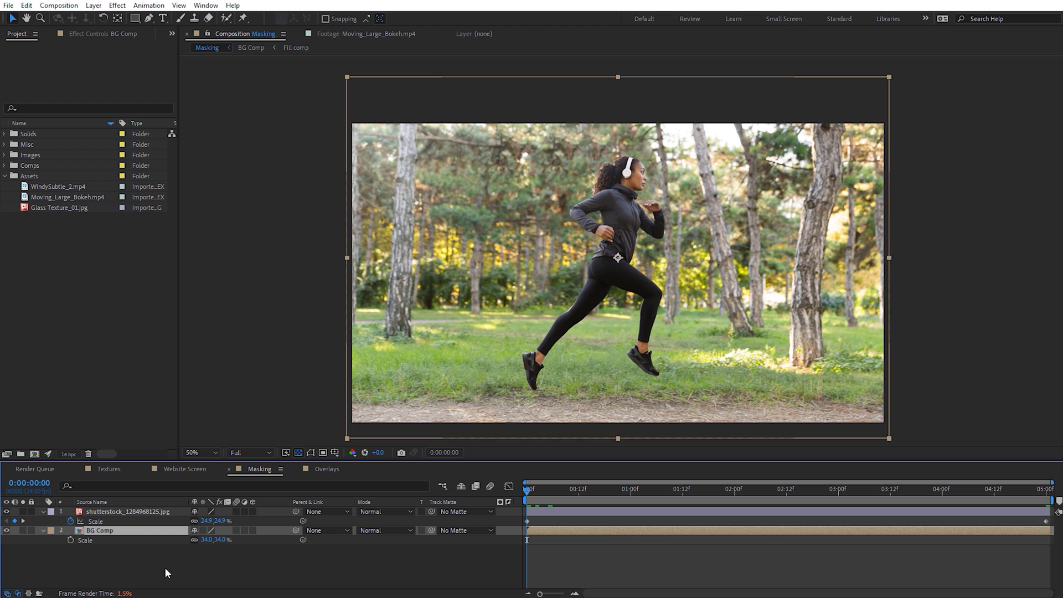
click(70, 540)
key(End)
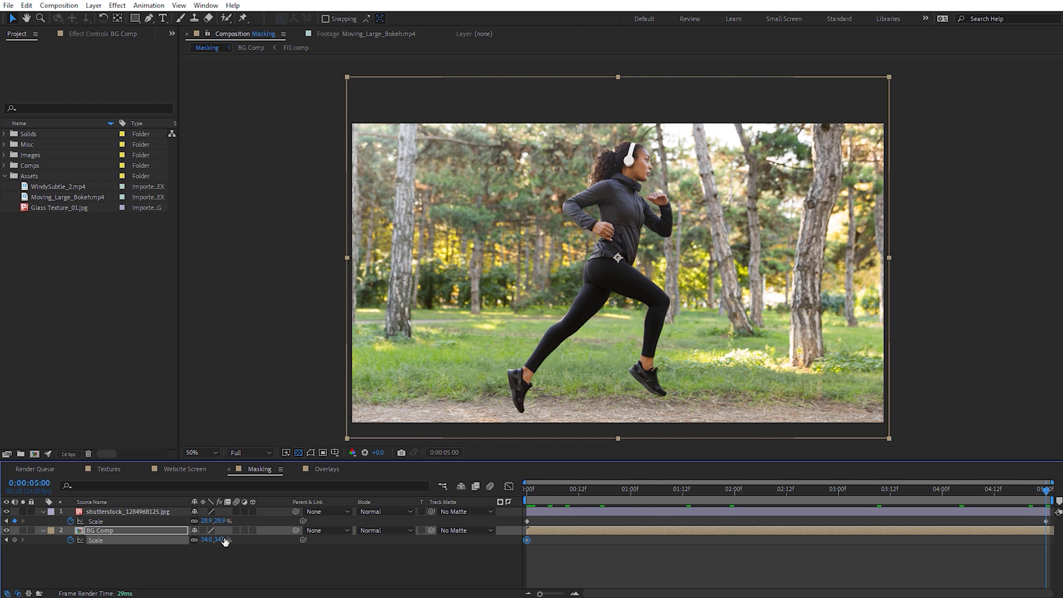
drag(224, 539, 233, 539)
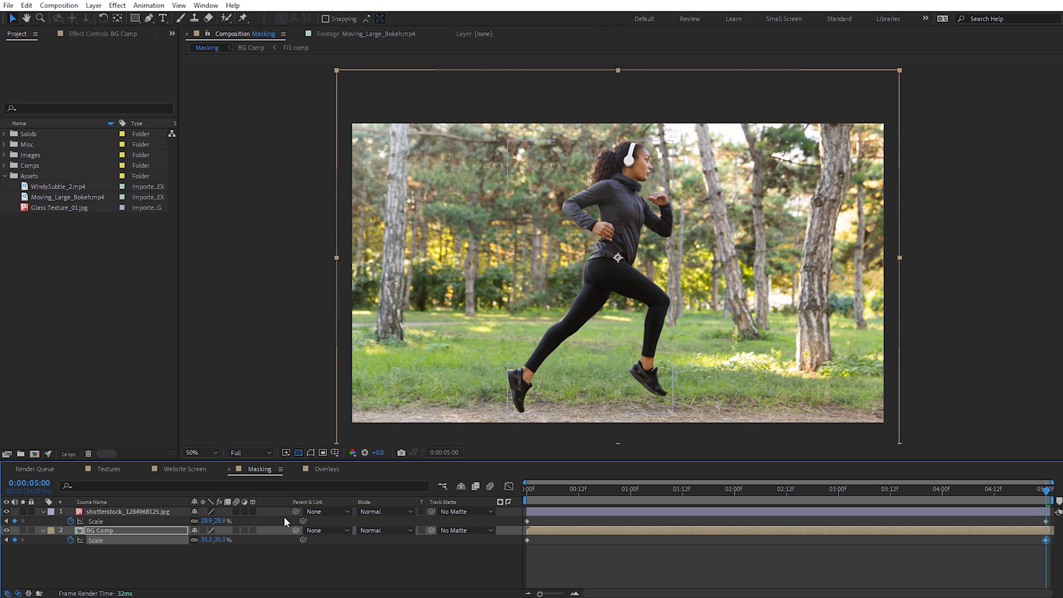
key(space)
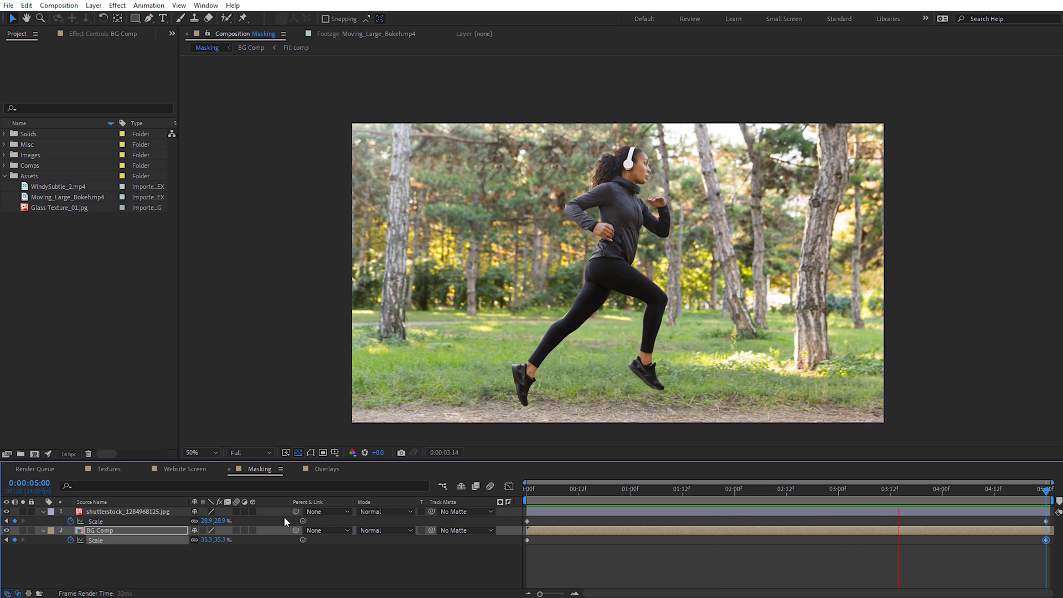
key(space)
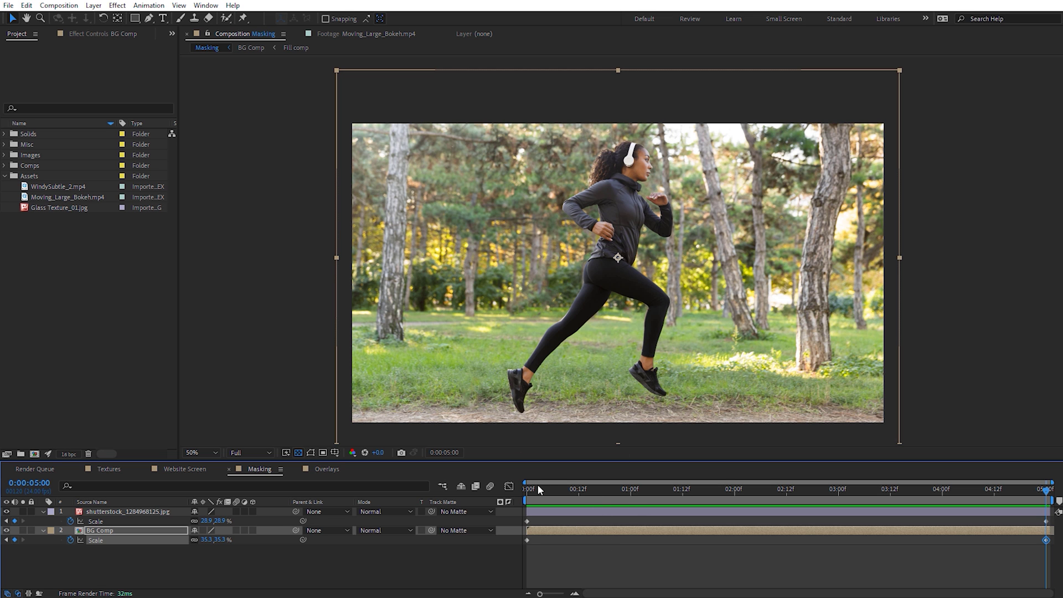
key(space)
key(space)
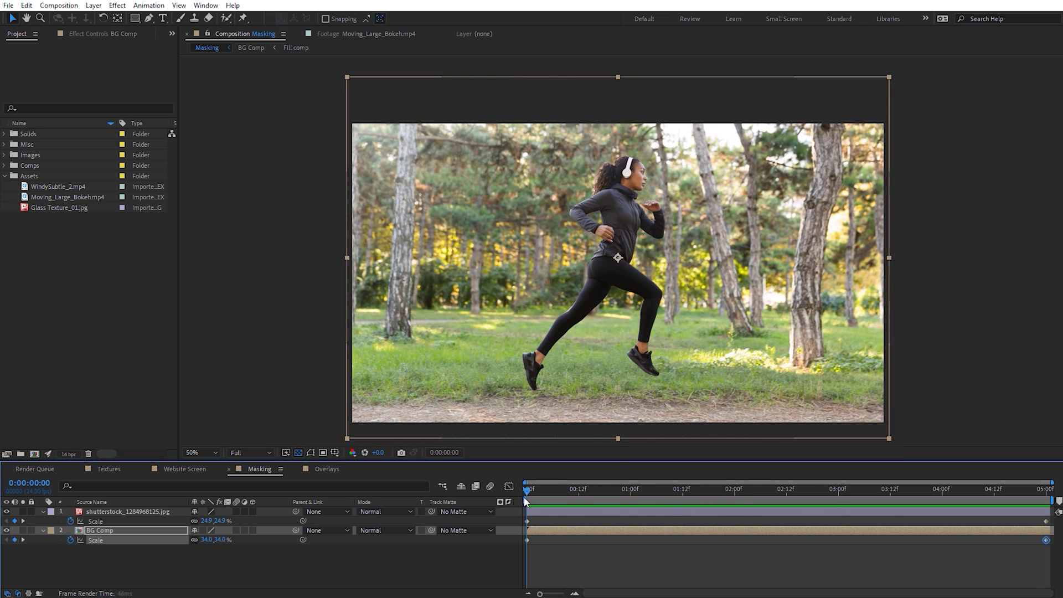
Keyframe the runner layer's Position from 947.7, 453.4 at 0 seconds to 999.7, 445.4 at 5 seconds and preview the movement
click(113, 512)
key(p)
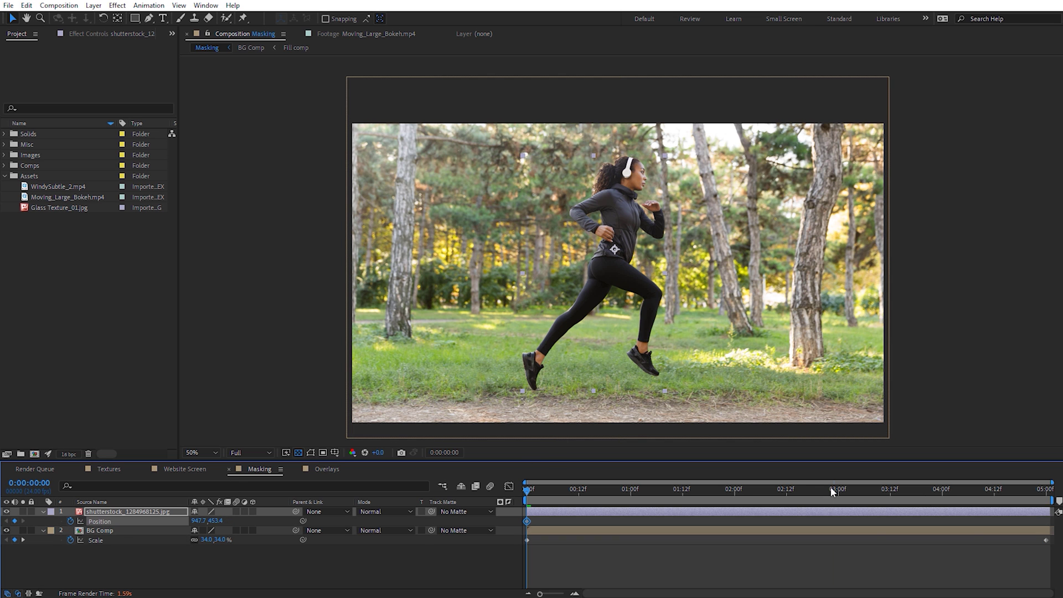
drag(832, 491, 1045, 490)
drag(620, 250, 635, 248)
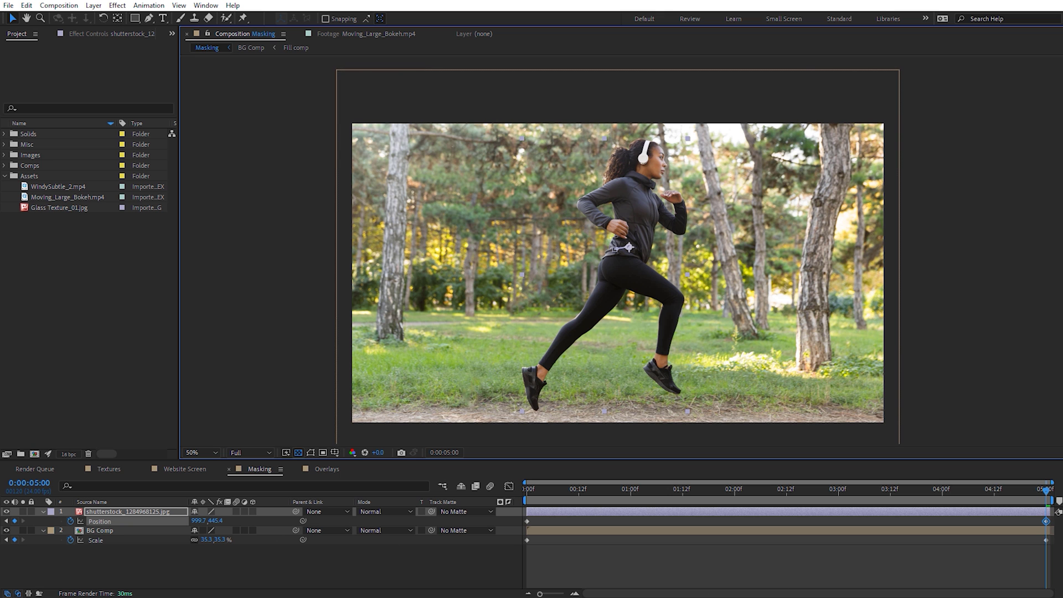
key(space)
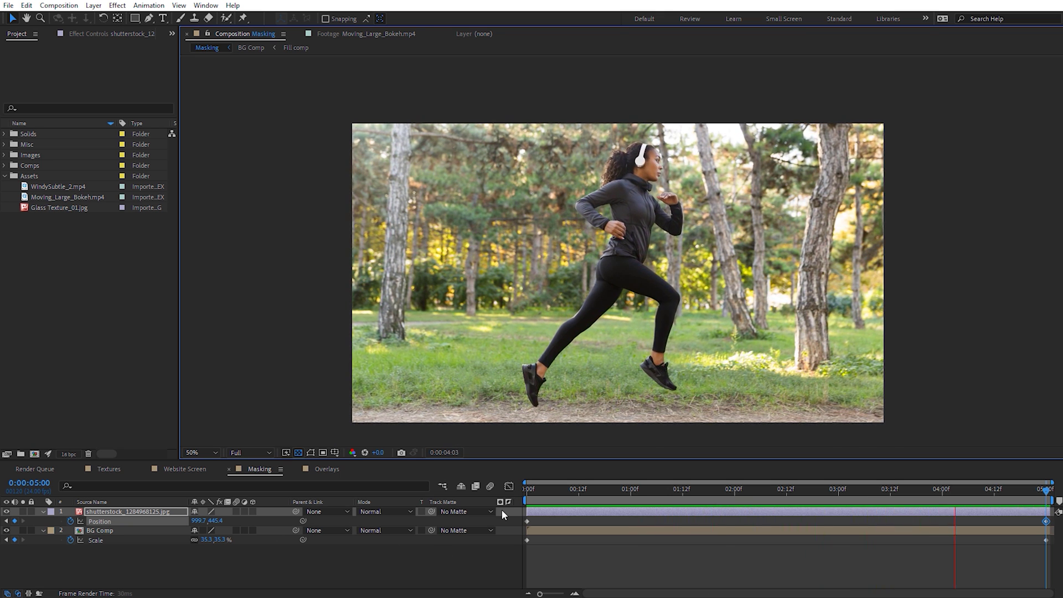
key(space)
drag(542, 488, 510, 501)
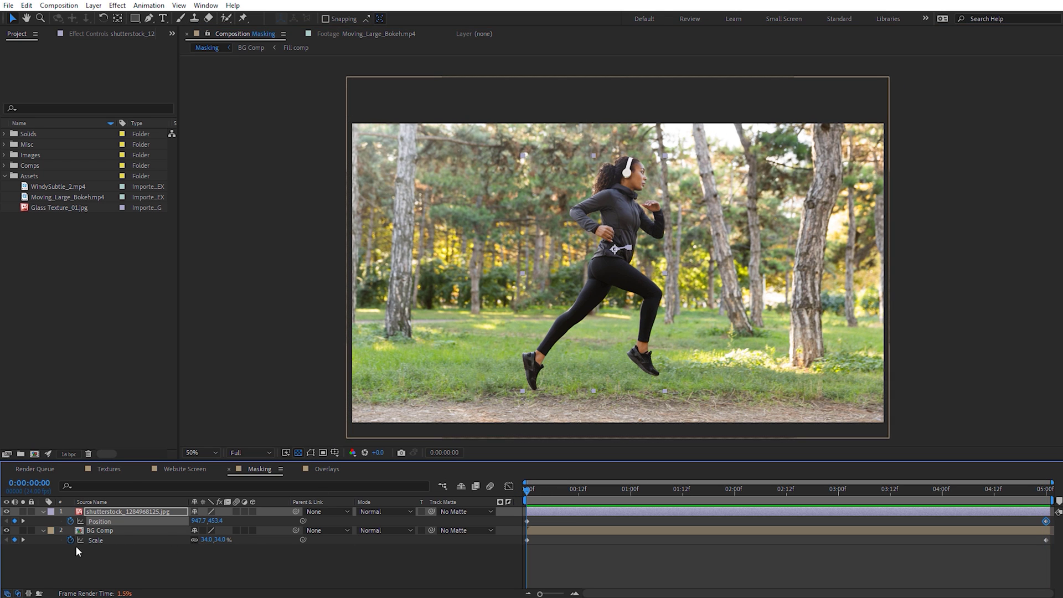
Apply the Tint effect to BG Comp to make the background black and white, and scrub through the animation
click(91, 532)
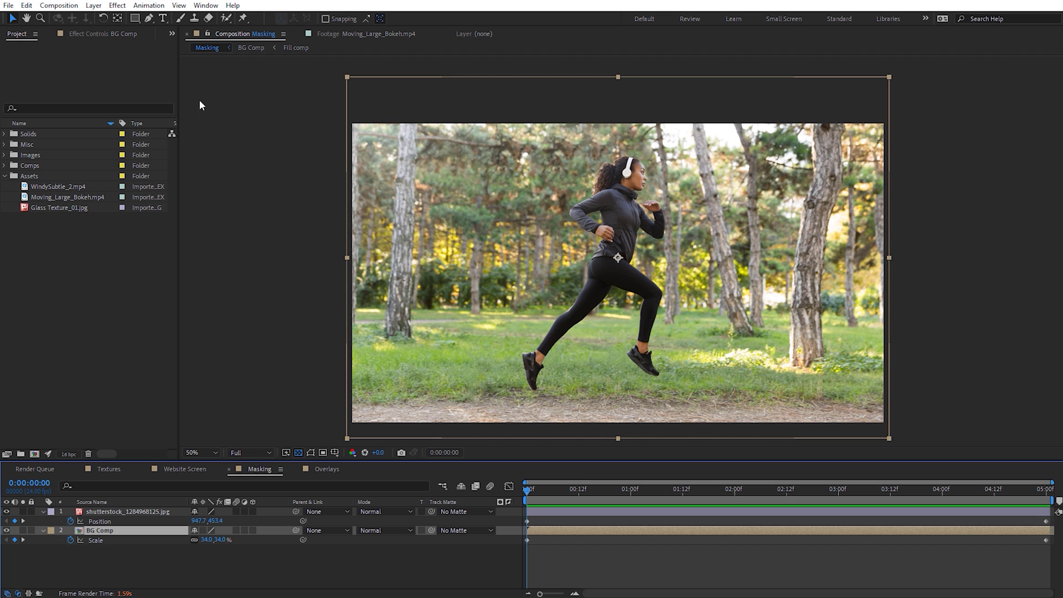
click(116, 5)
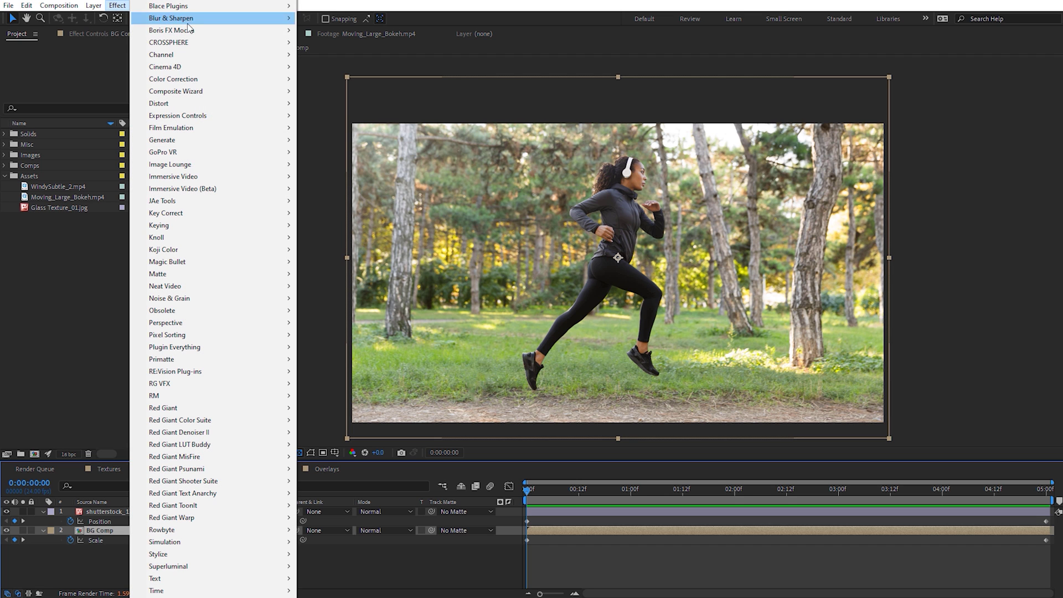
mouse_move(227, 80)
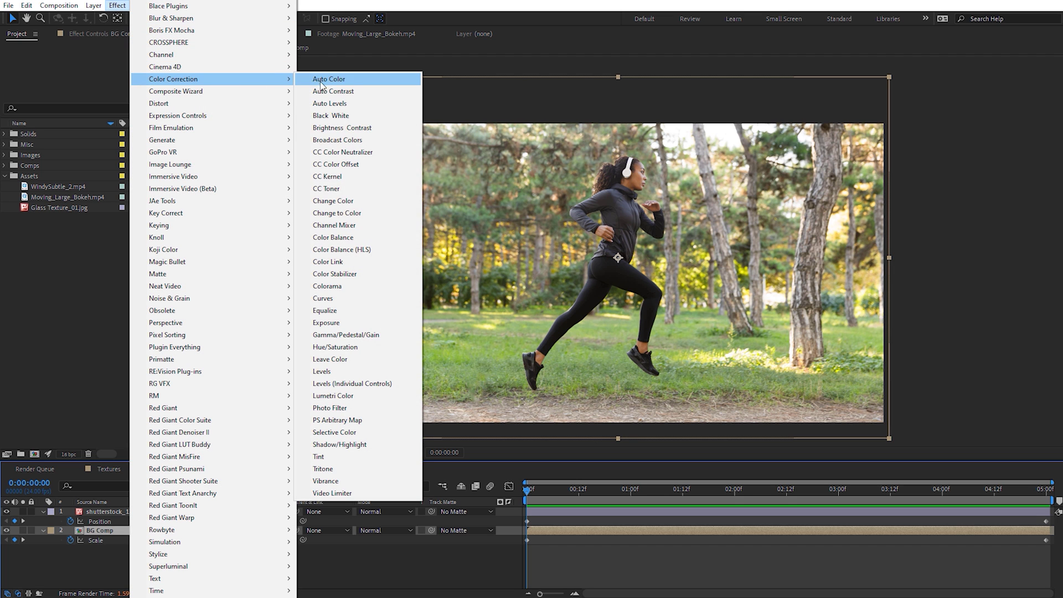
click(344, 458)
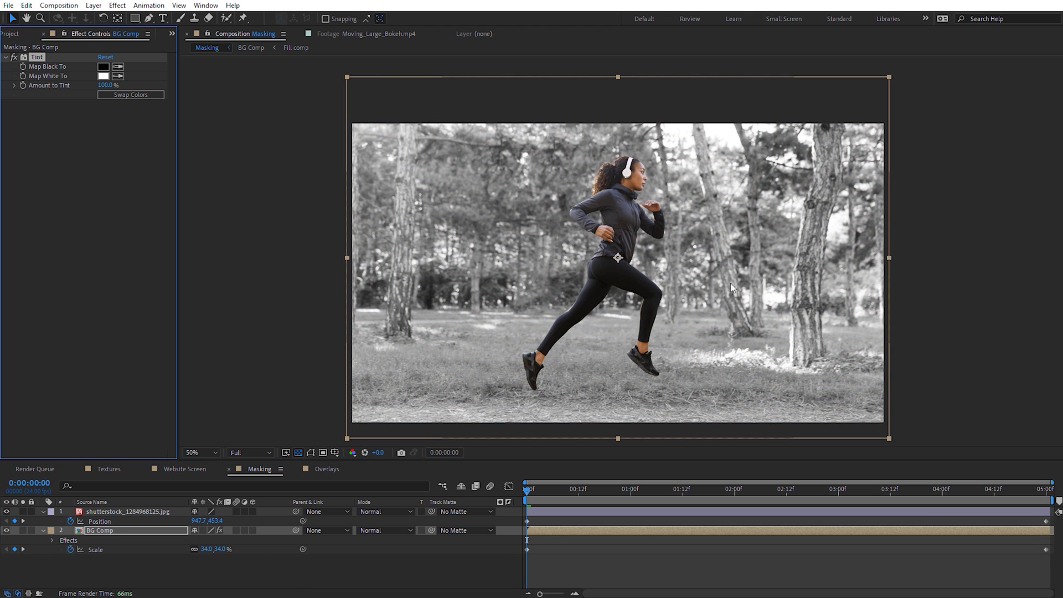
drag(531, 492, 894, 491)
drag(814, 506, 488, 500)
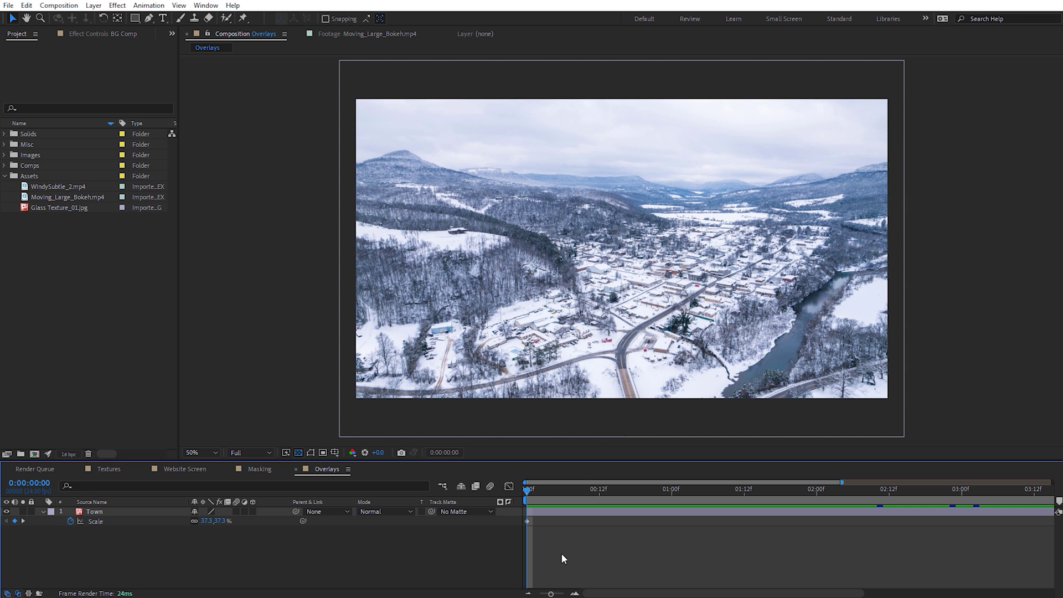
In the Overlays composition, preview the Town layer's zoom and add WindySubtle_2.mp4 above the Town layer
mouse_move(527, 490)
mouse_down()
mouse_move(1040, 489)
mouse_move(527, 489)
mouse_up()
drag(551, 594, 540, 594)
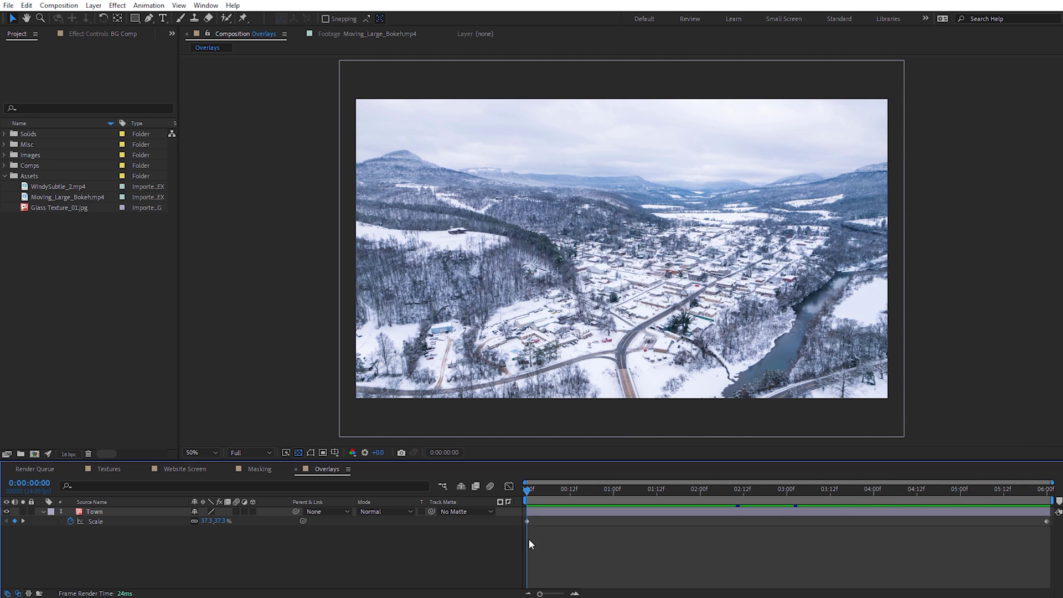
key(space)
key(space)
click(58, 190)
drag(62, 190, 142, 472)
drag(121, 508, 119, 516)
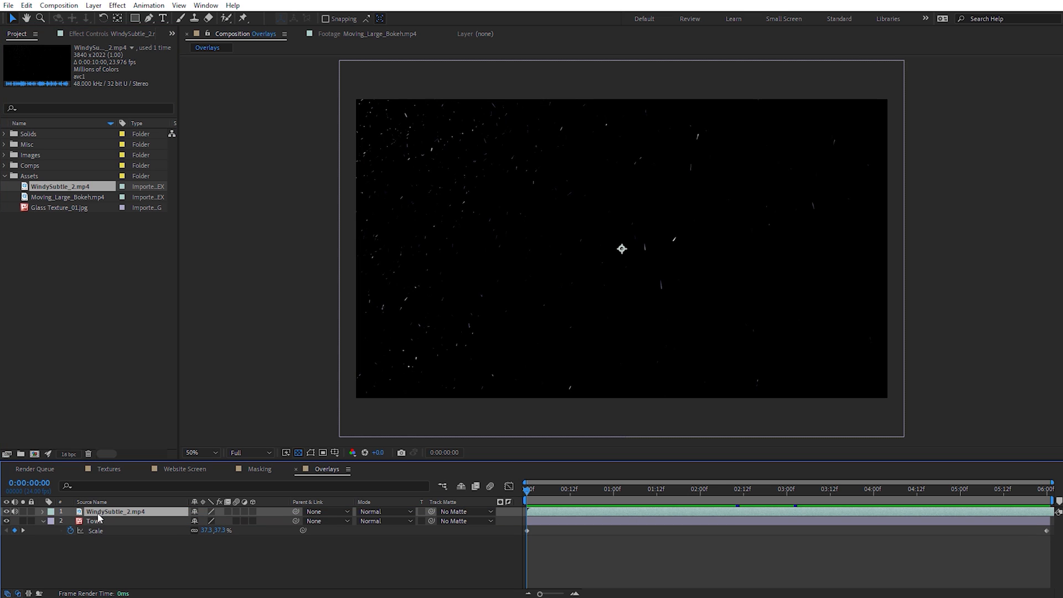
Scale the WindySubtle_2.mp4 layer down to slightly larger than the composition frame and preview the snow overlay
scroll(766, 321, down, 4)
drag(756, 250, 732, 252)
scroll(696, 255, up, 6)
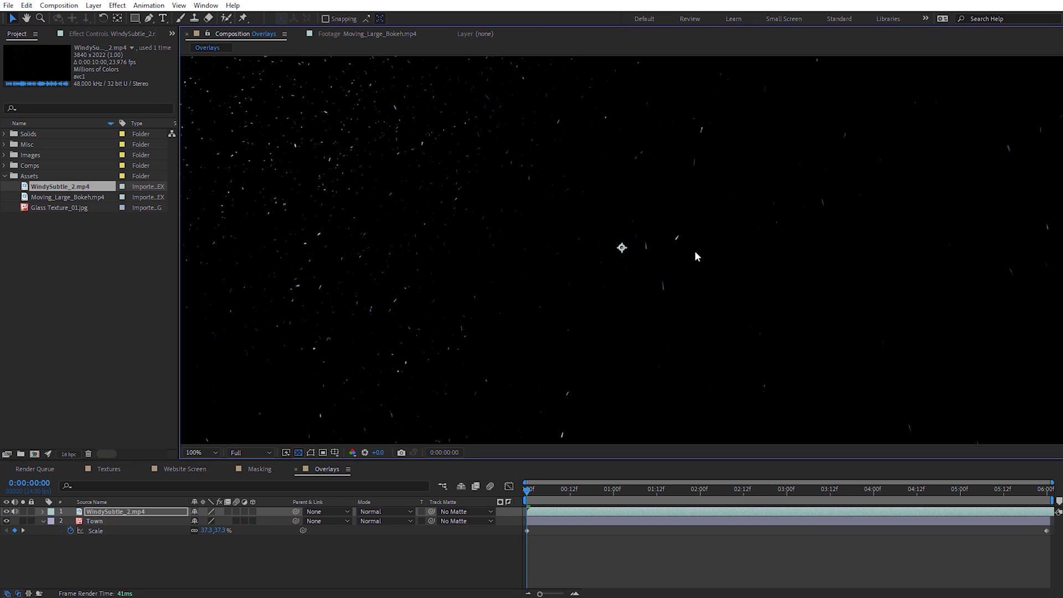
drag(575, 280, 673, 371)
key(space)
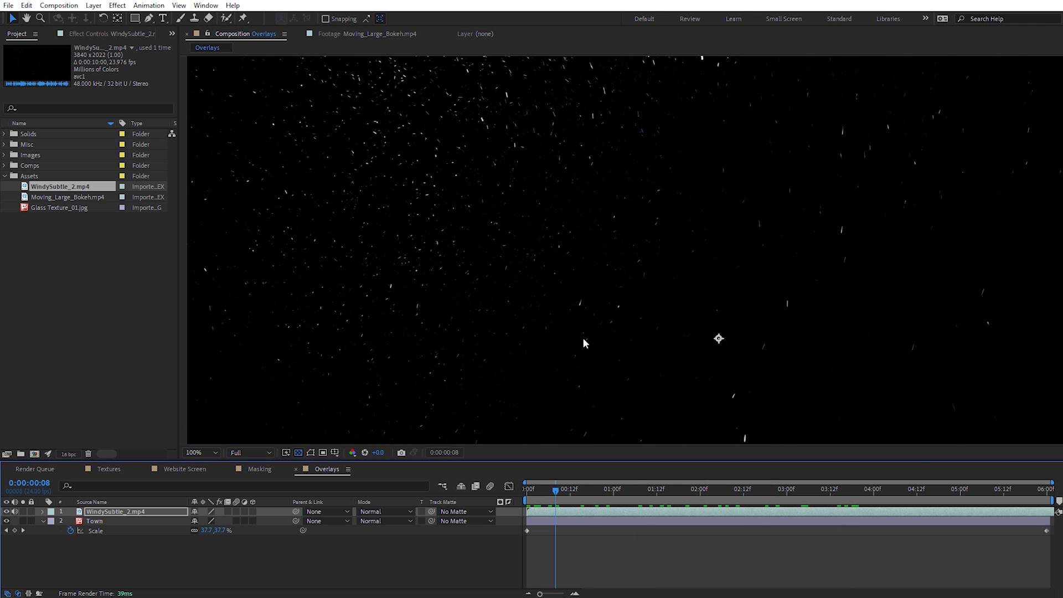
scroll(584, 342, down, 2)
drag(917, 266, 942, 265)
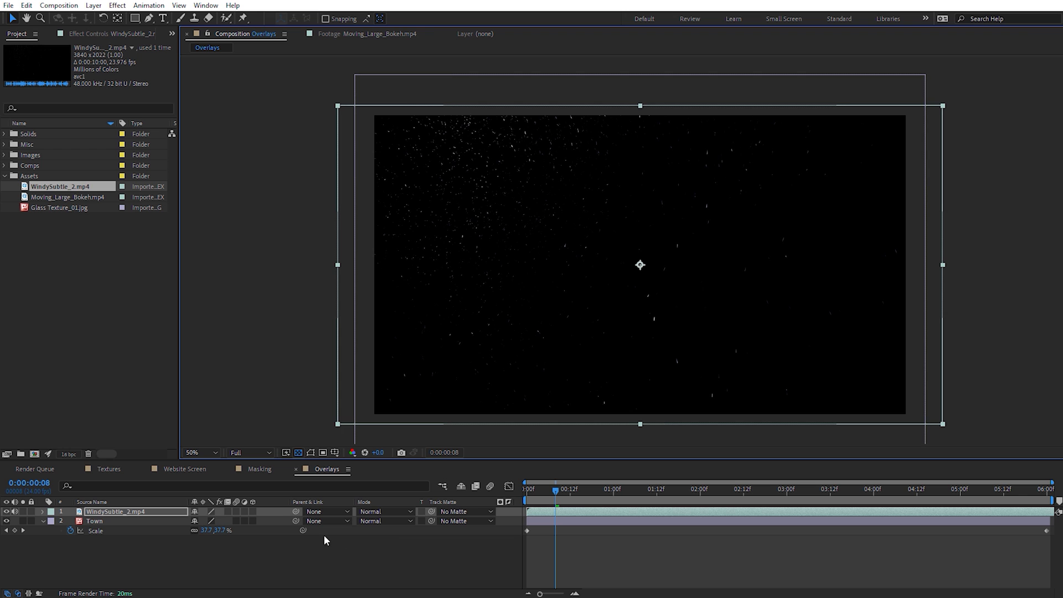
Set the WindySubtle_2.mp4 layer's blending mode to Screen and preview the snow over the town image
click(394, 520)
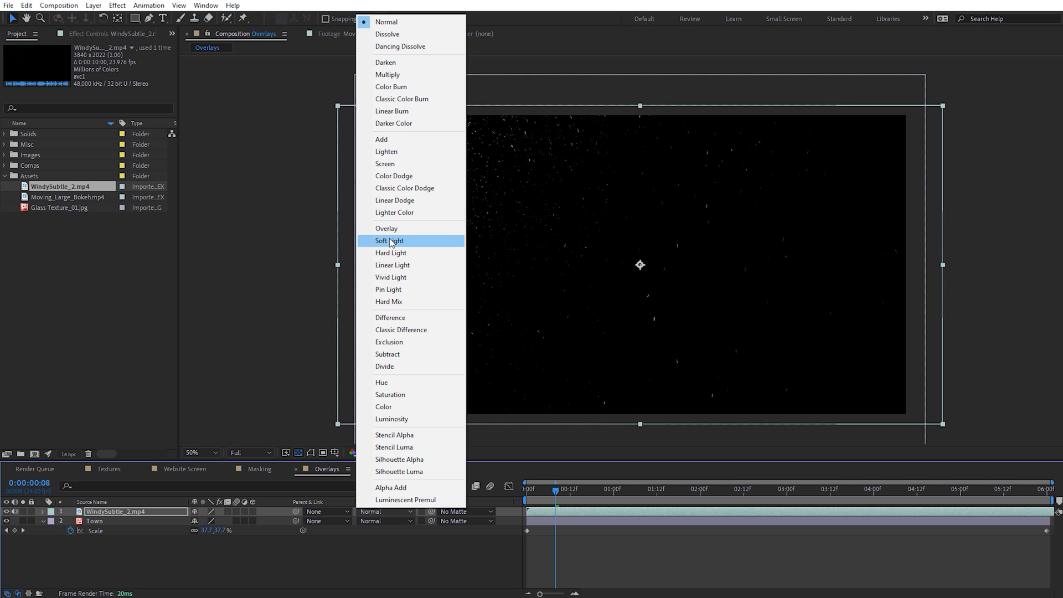
click(389, 164)
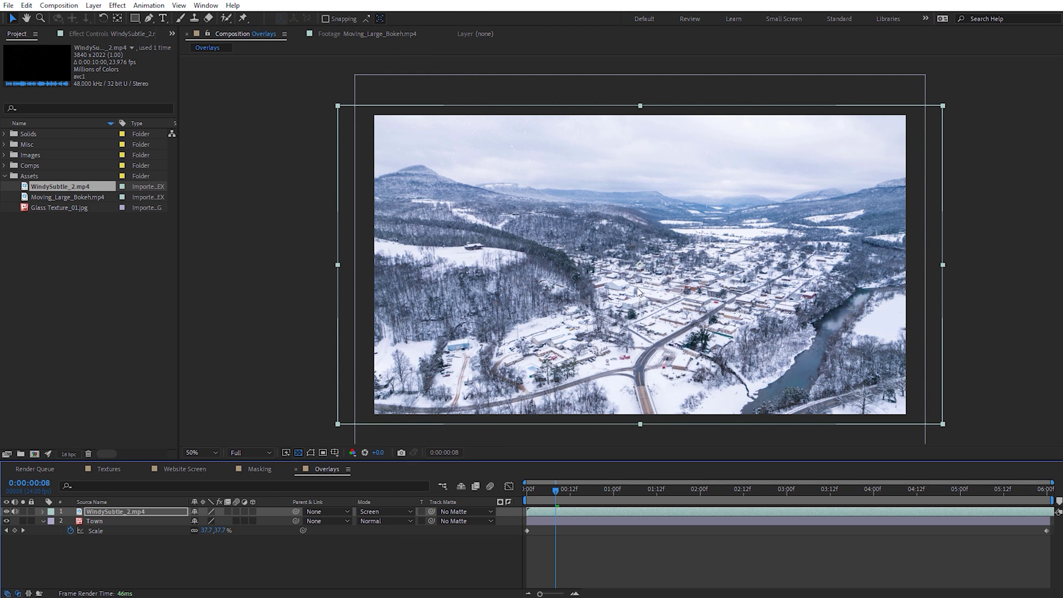
drag(563, 485, 768, 485)
scroll(592, 287, up, 2)
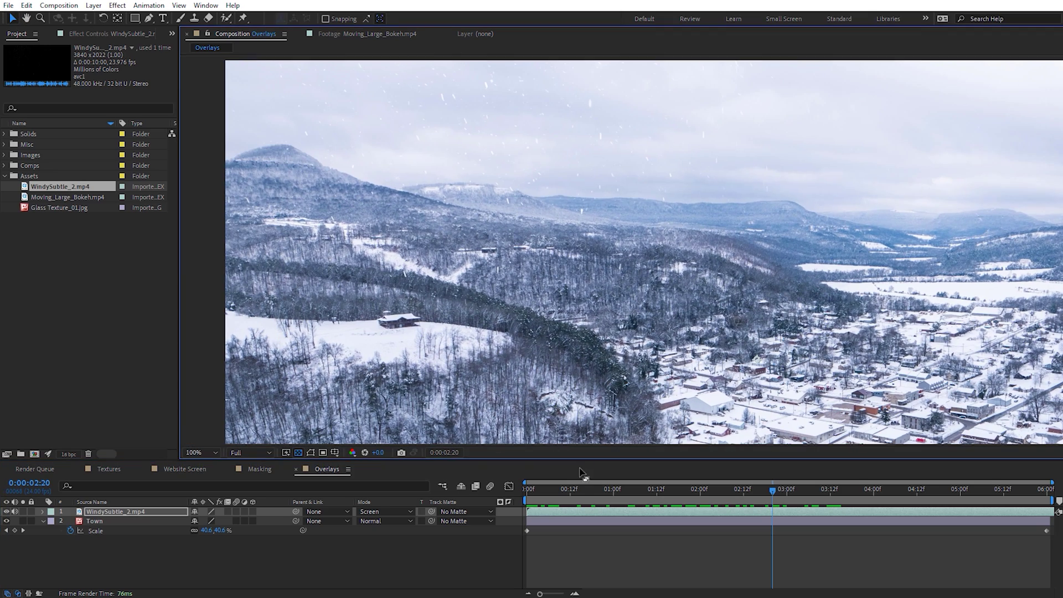
drag(560, 490, 635, 464)
scroll(679, 374, down, 2)
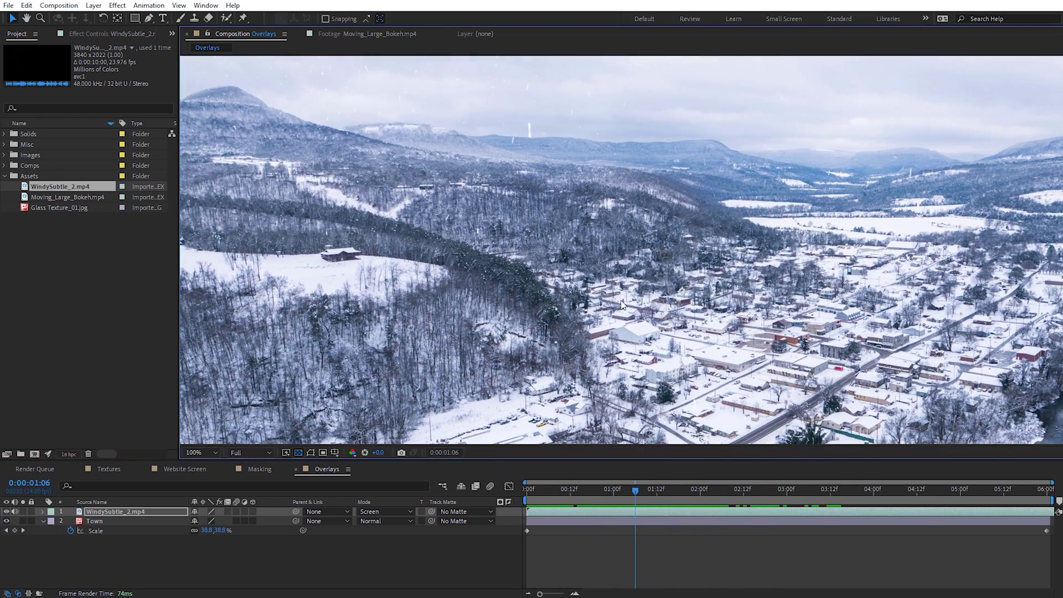
key(space)
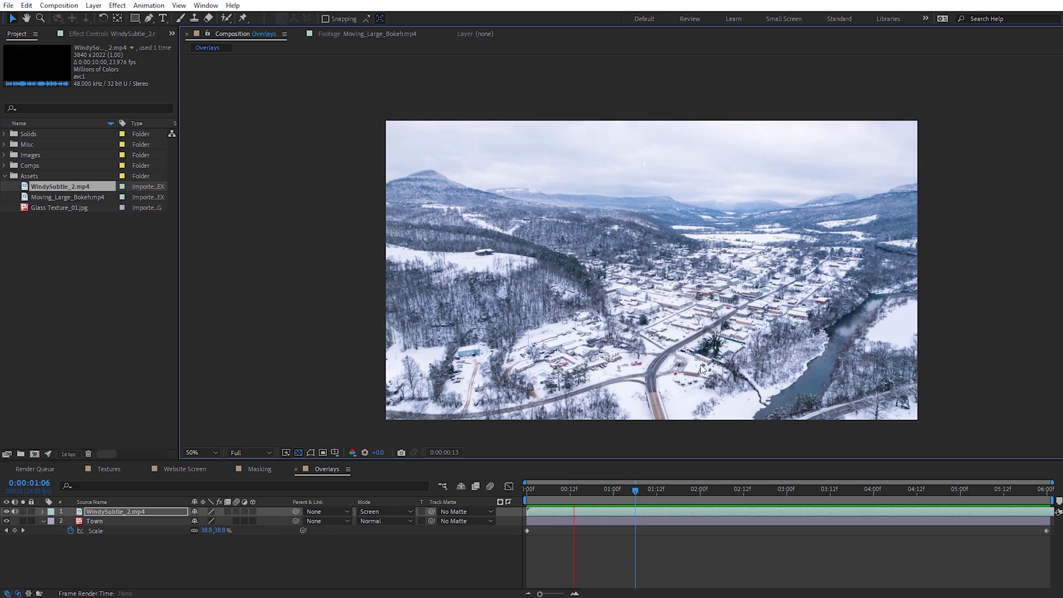
click(613, 490)
drag(613, 491, 594, 490)
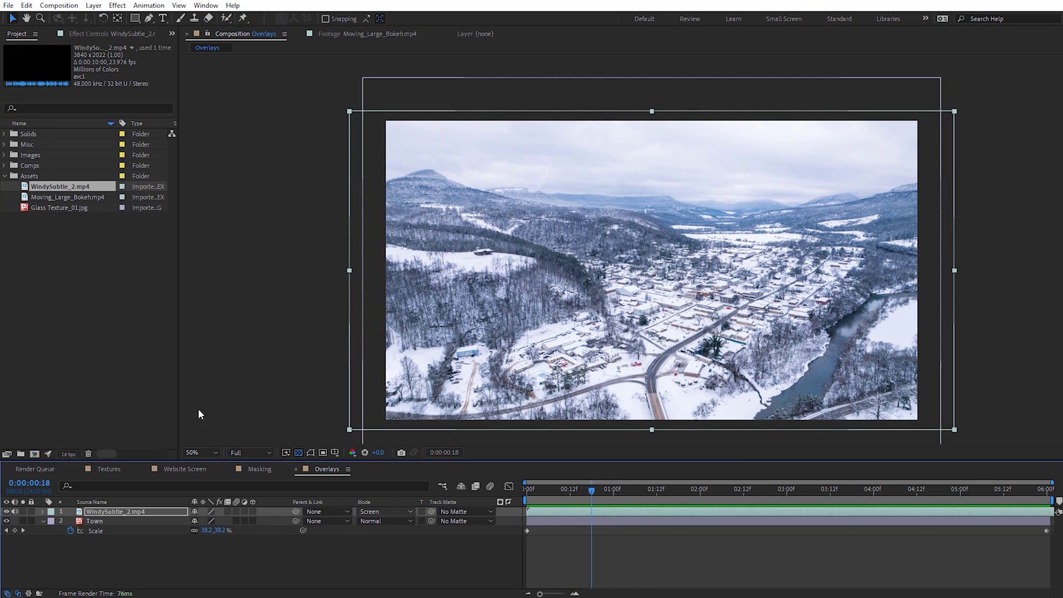
Add Moving_Large_Bokeh.mp4 above the WindySubtle_2.mp4 layer and scale it down to slightly larger than the composition frame
click(76, 199)
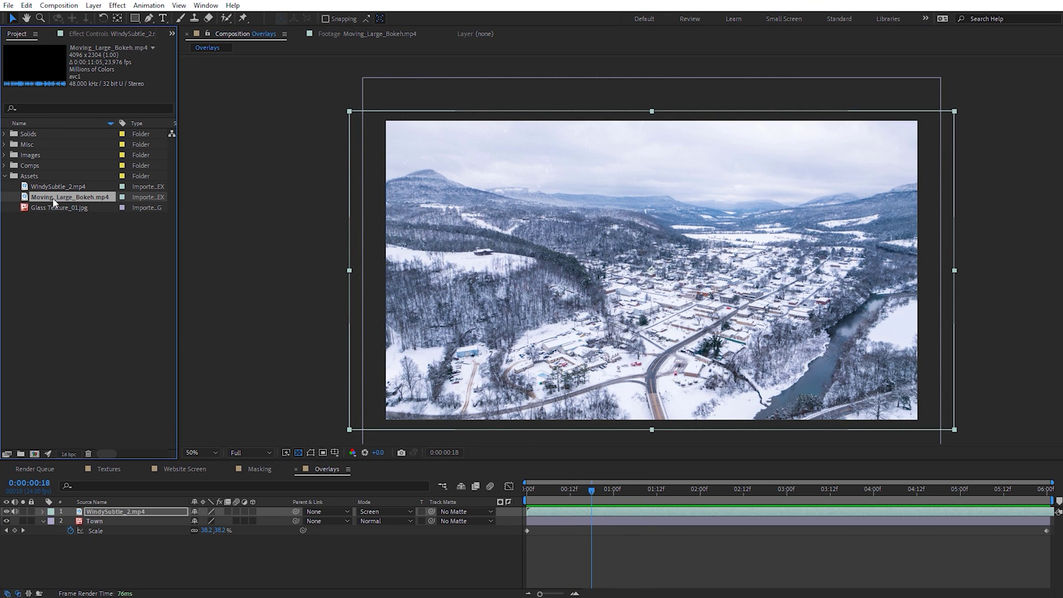
drag(53, 201, 131, 352)
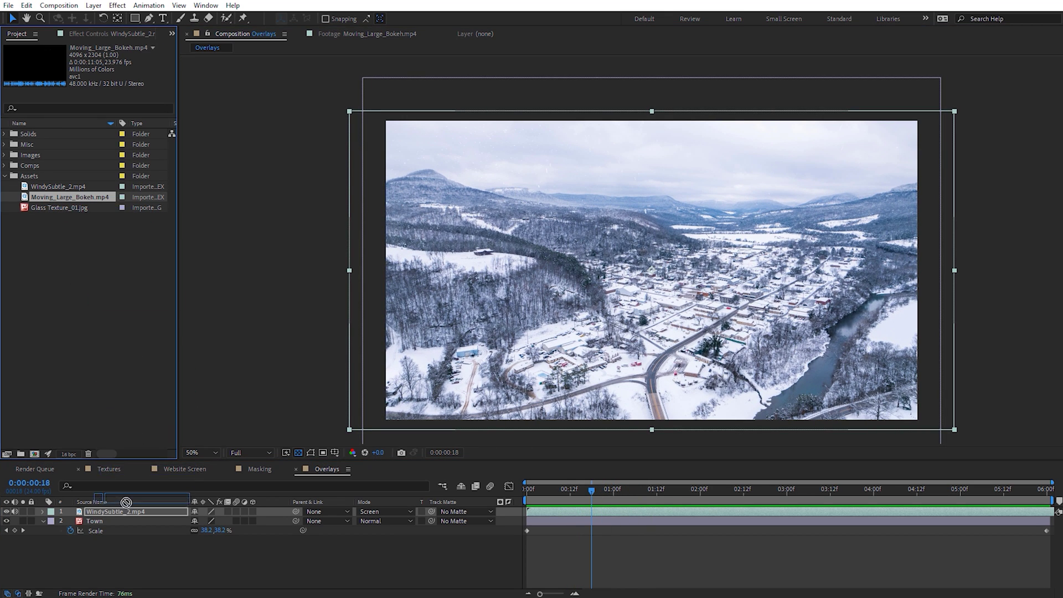
drag(123, 510, 124, 509)
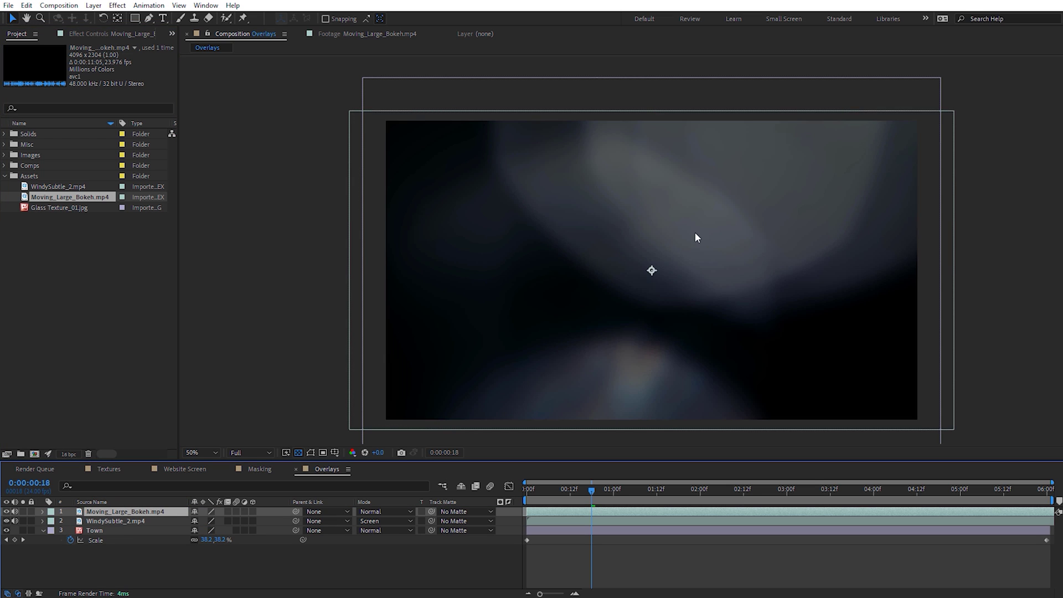
key(comma)
drag(921, 260, 787, 259)
key(period)
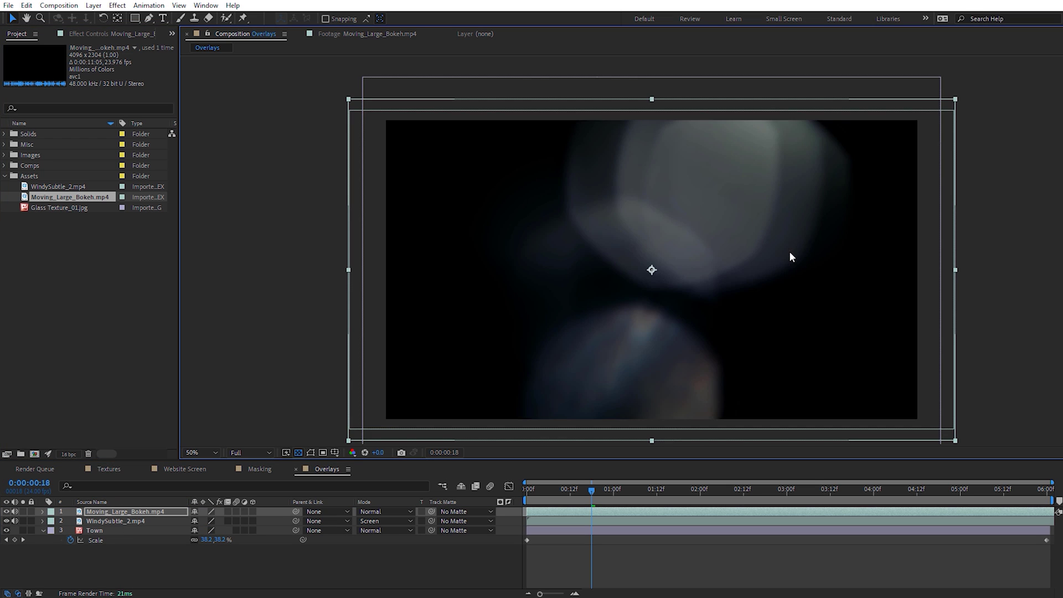
drag(564, 503, 510, 497)
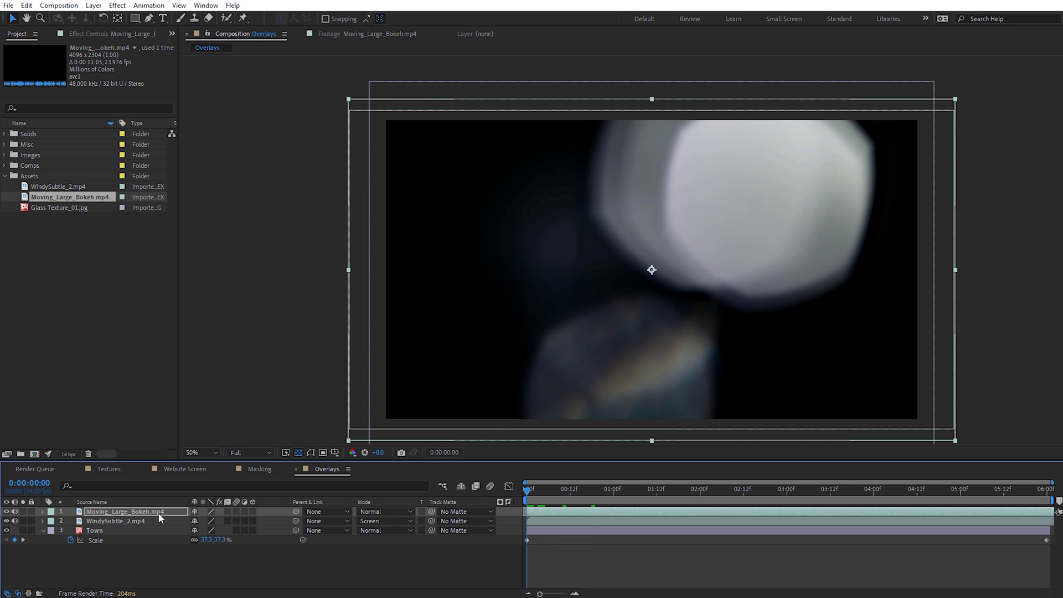
Set the Moving_Large_Bokeh.mp4 layer's blending mode to Screen and preview the light overlay over the town image
click(381, 511)
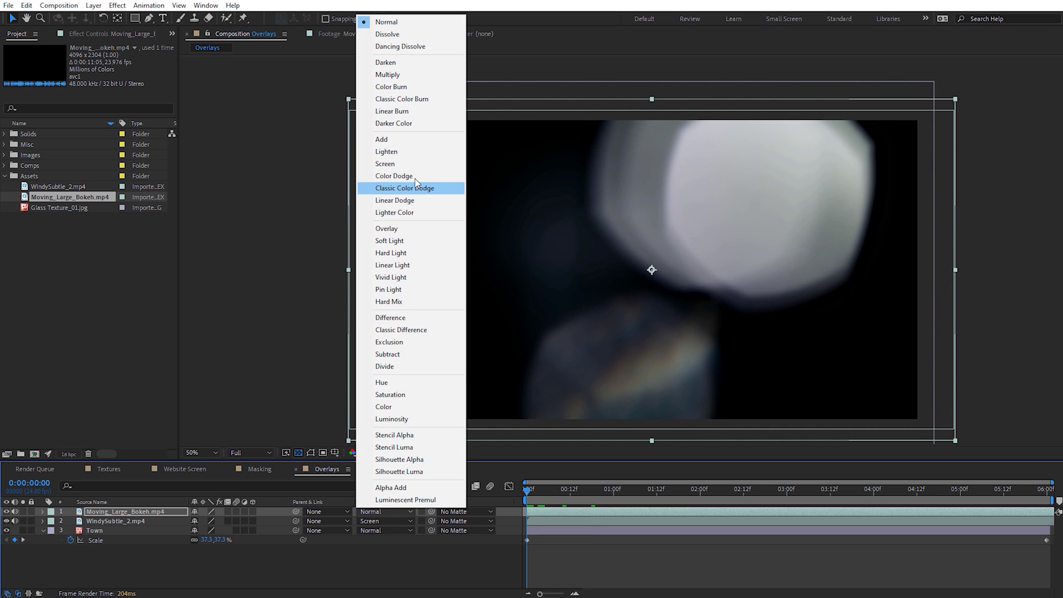
click(419, 167)
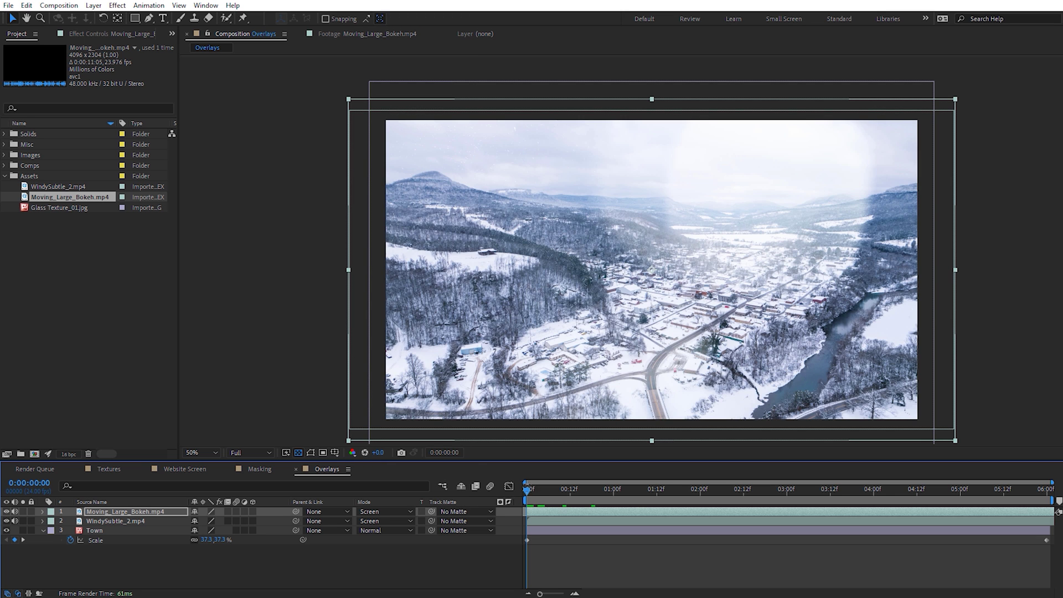
key(space)
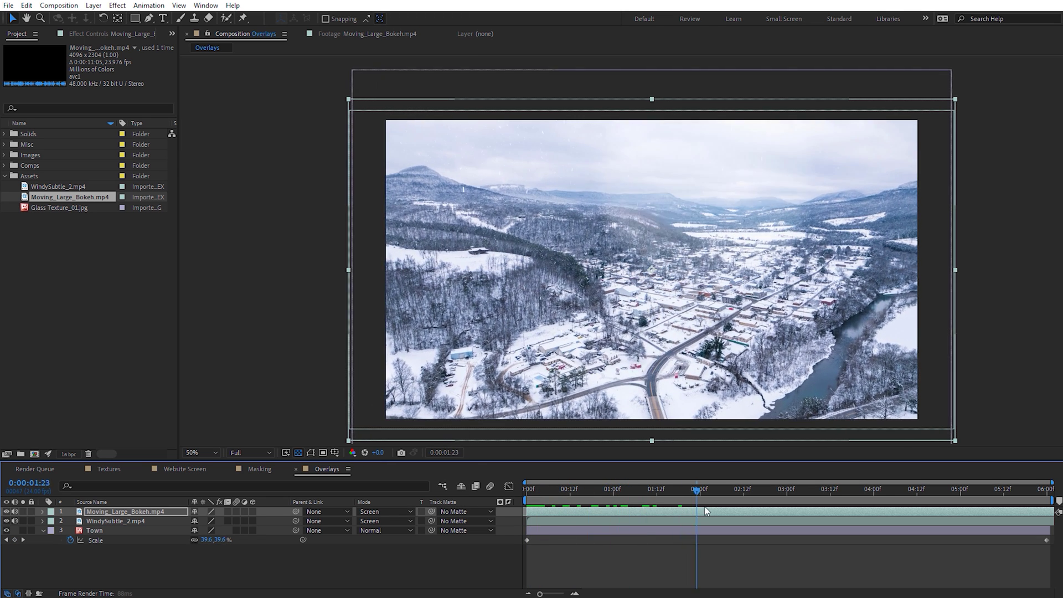
key(space)
key(space)
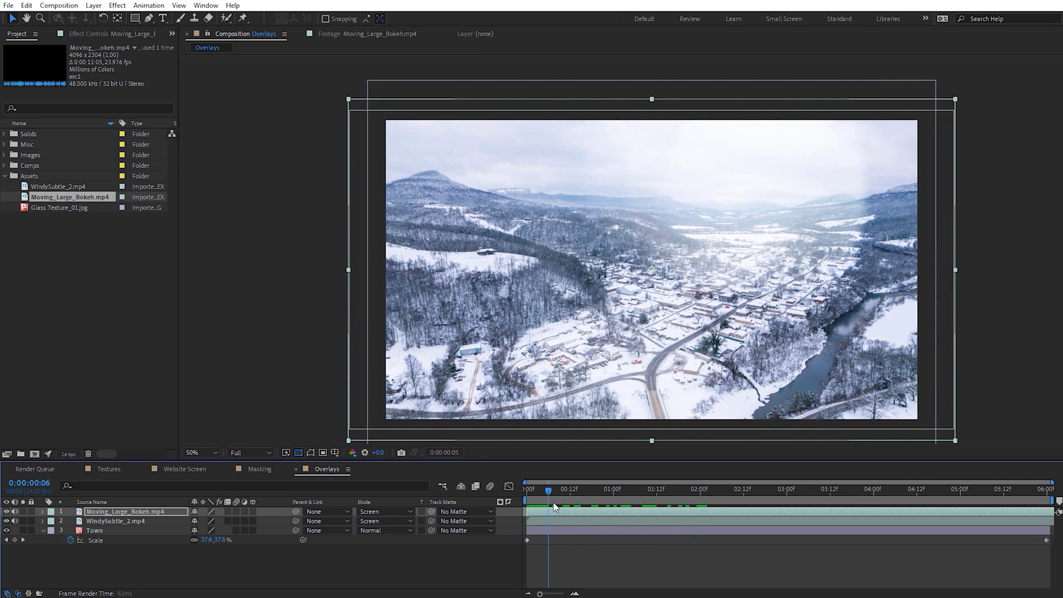
drag(579, 506, 523, 476)
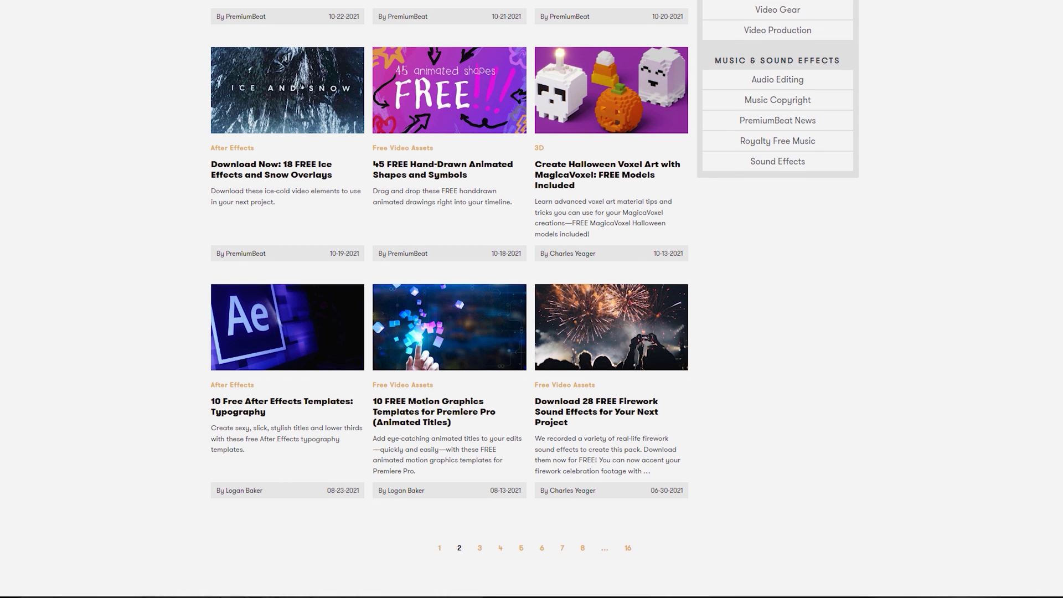
Switch to the PremiumBeat blog in the browser and look through its free video asset and template articles
scroll(532, 299, down, 2)
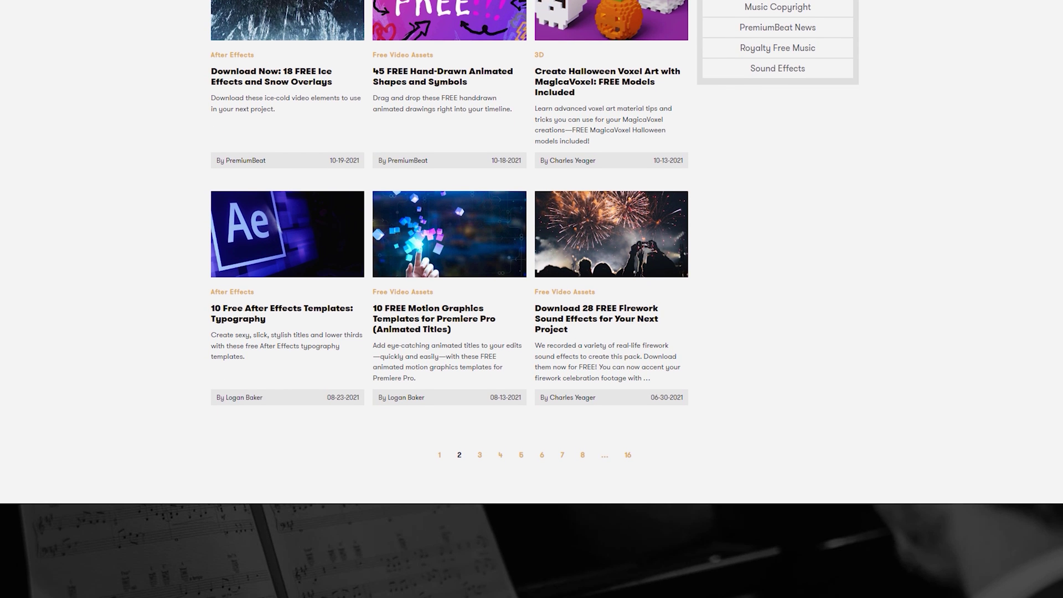
scroll(531, 299, down, 3)
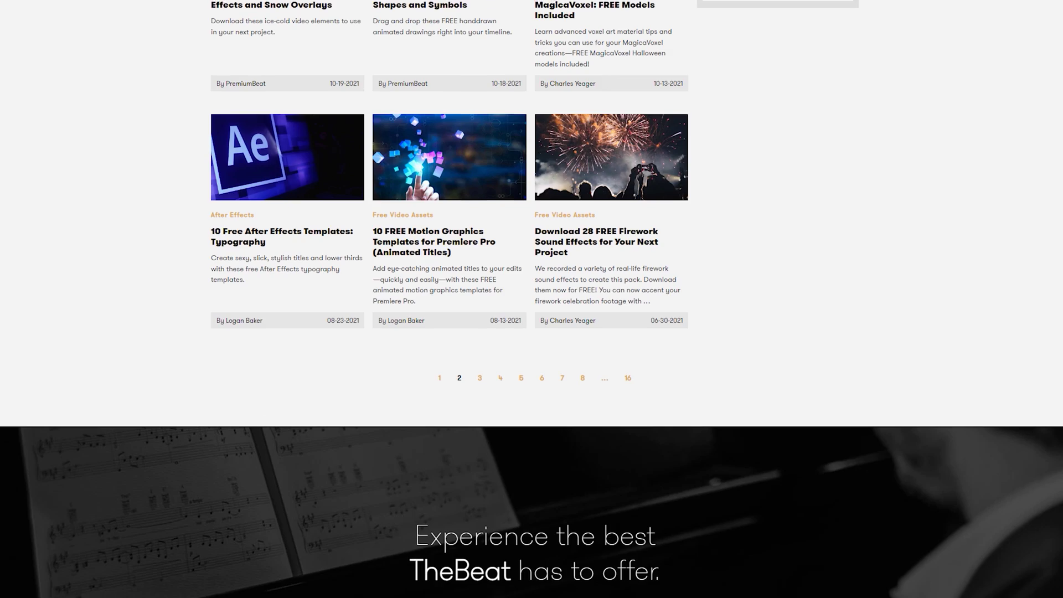